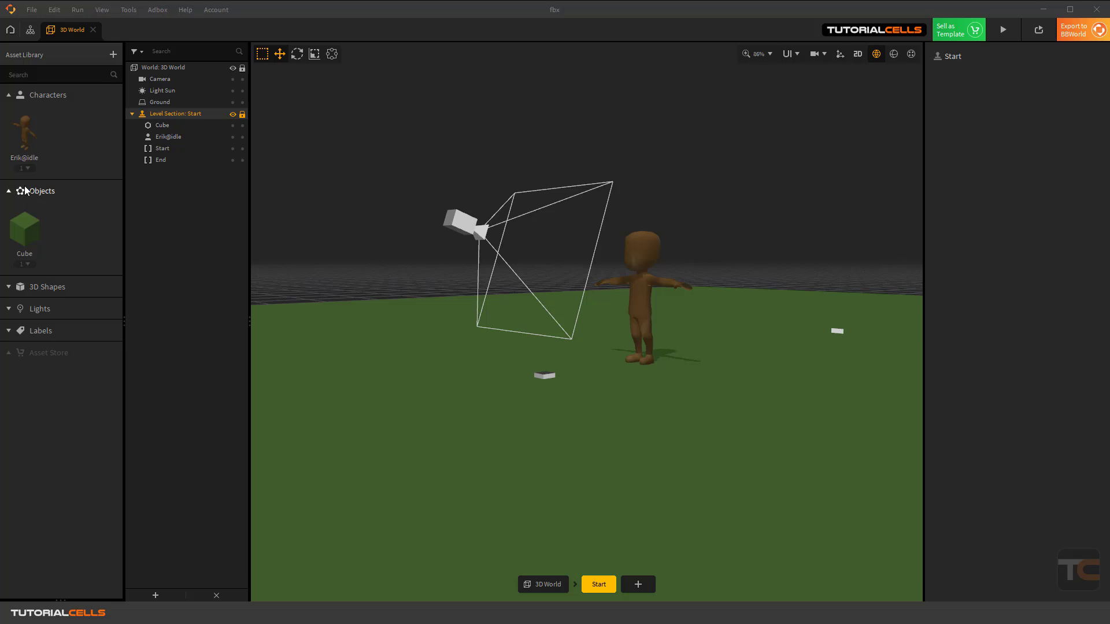
- Add the Advanced Platformer Mobile Controls component to the Erik@idle character and collapse its settings
left_click(23, 136)
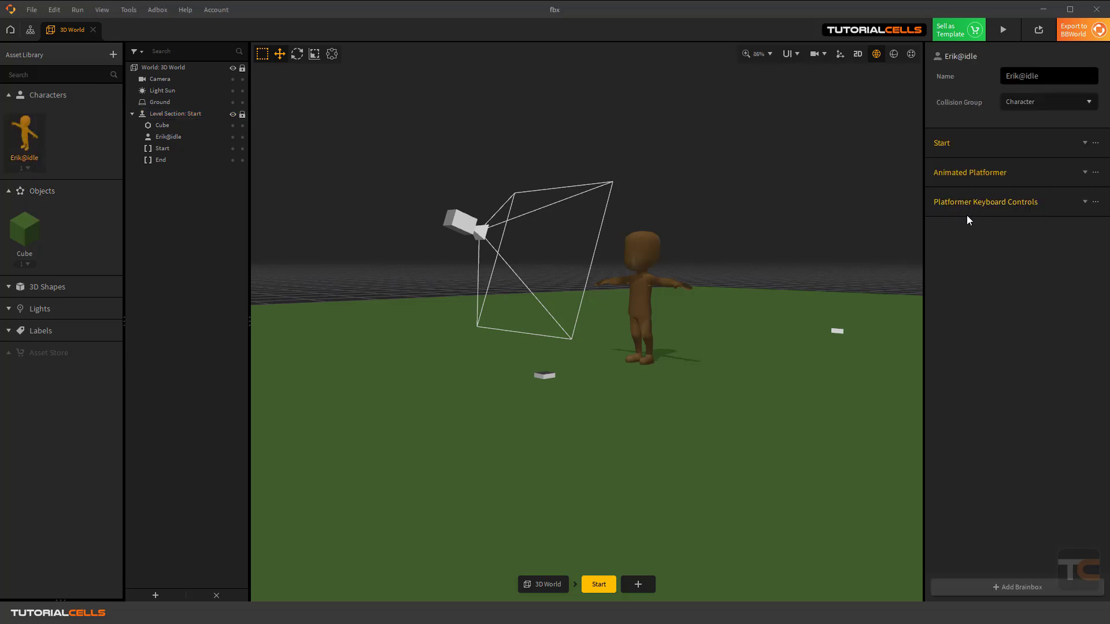
left_click(1015, 585)
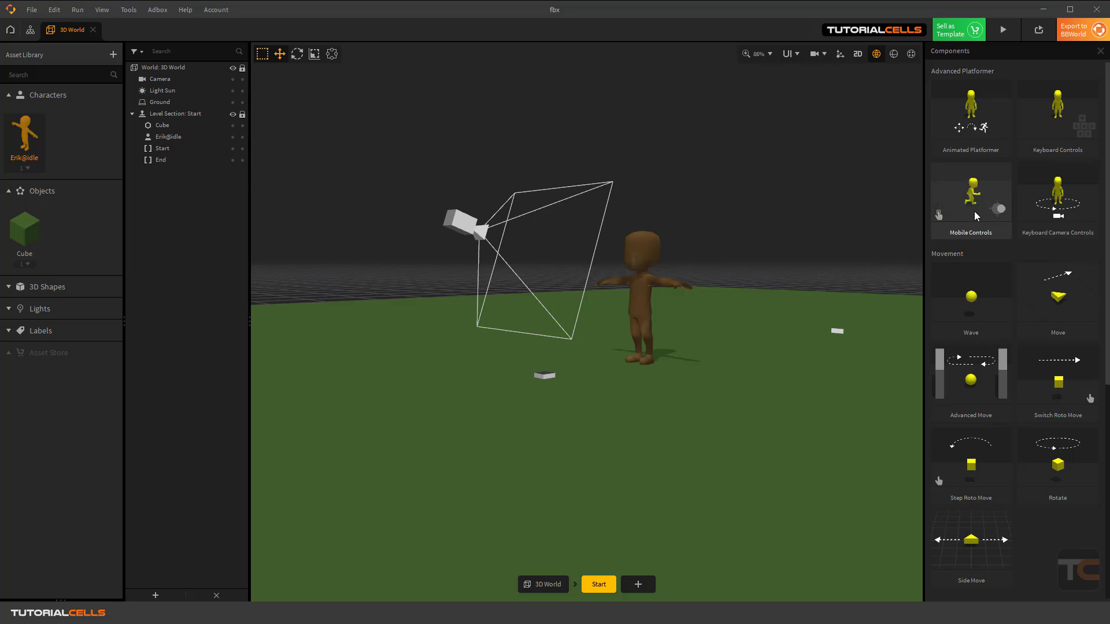
left_click(973, 211)
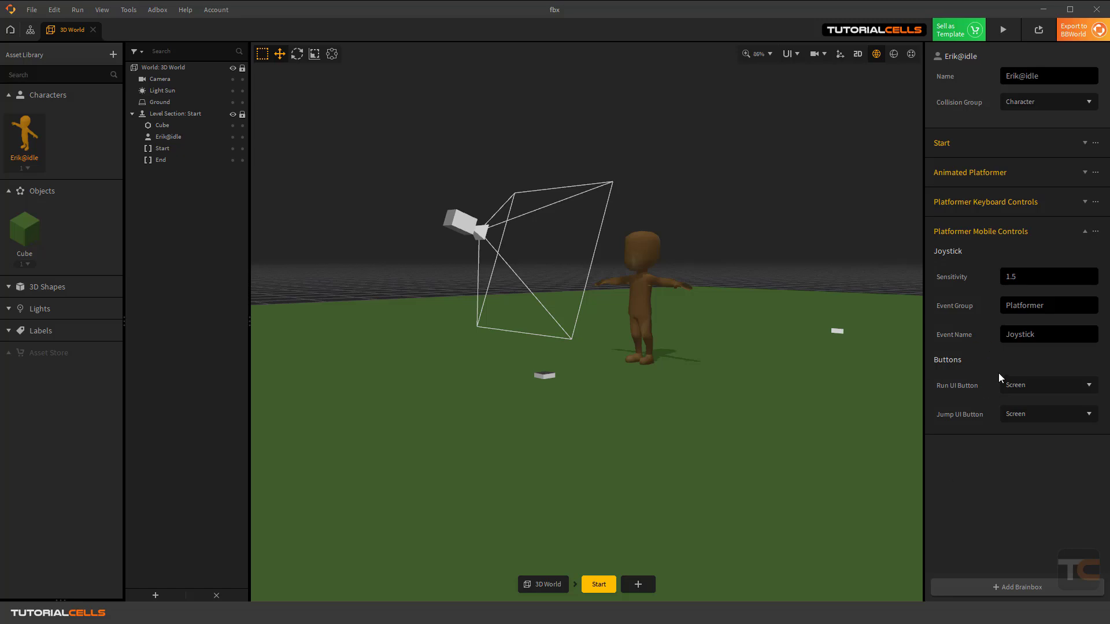
left_click(1085, 232)
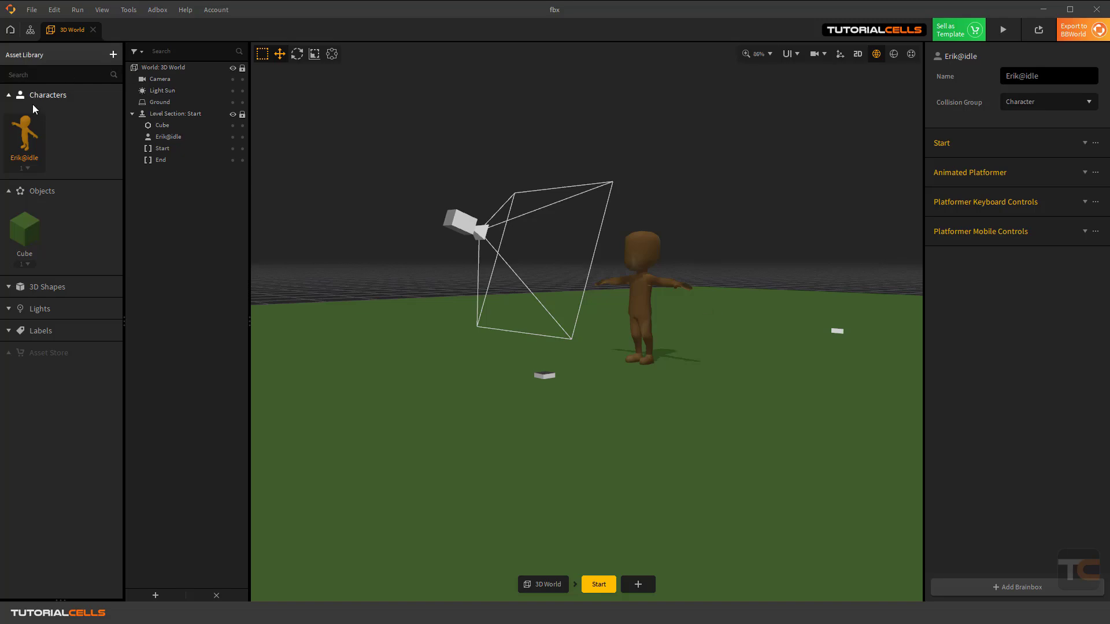
- In the Erik@idle node map, move the Platformer Mobile Controls group into the empty space below Animated Platformer and save the project
double_click(28, 131)
scroll(528, 216, "down", 4)
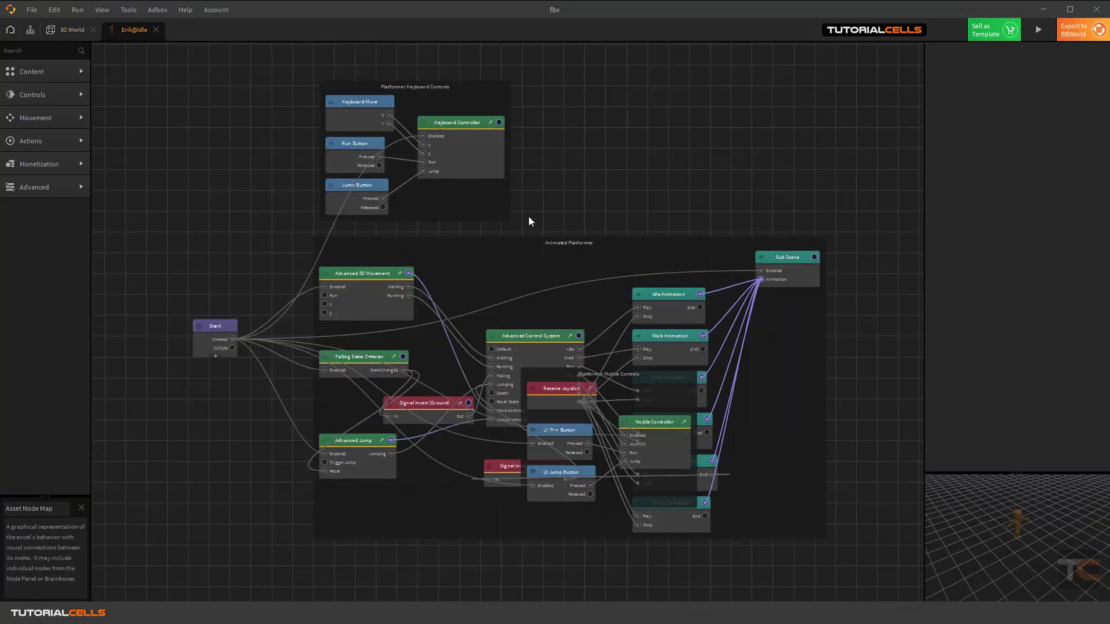
left_click(546, 356)
left_click_drag(546, 356, 401, 487)
scroll(496, 513, "up", 3)
scroll(509, 505, "up", 3)
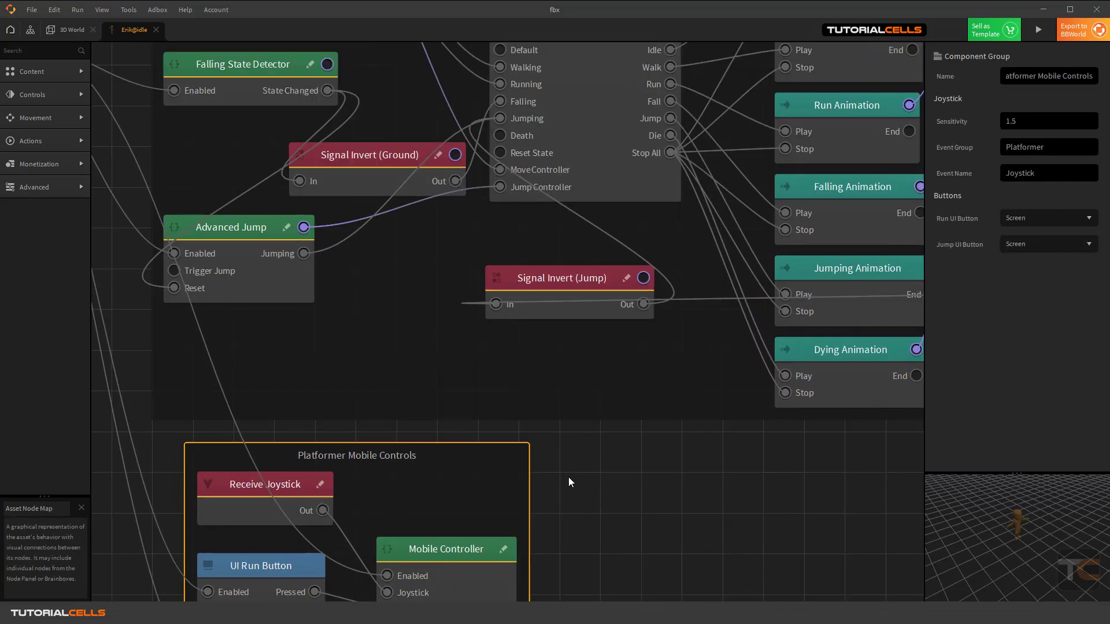
middle_click_drag(581, 460, 718, 263)
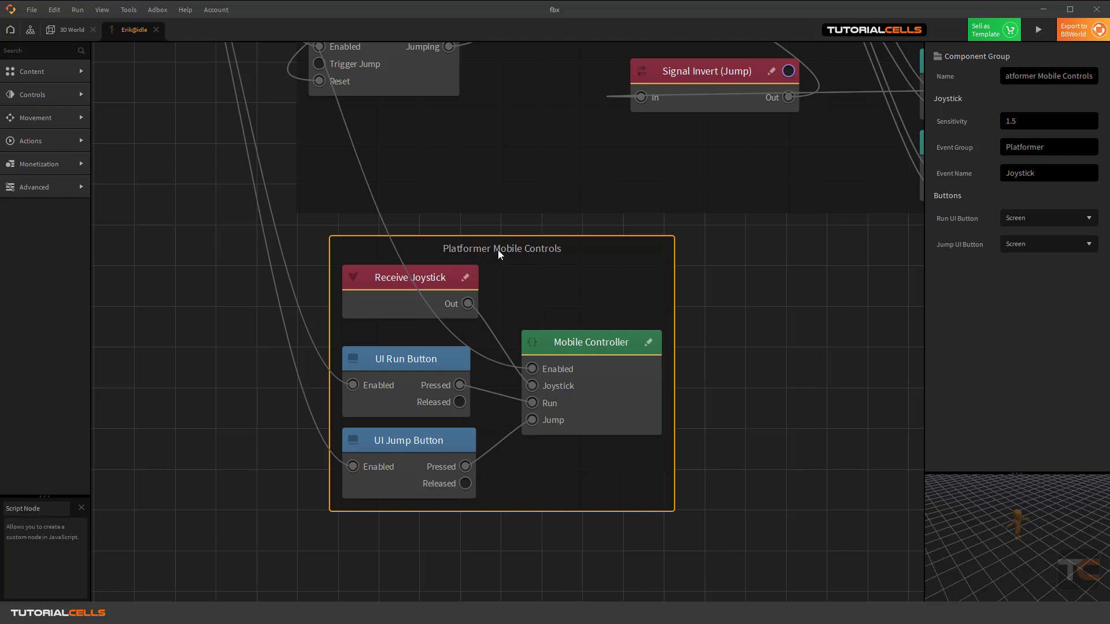
left_click_drag(544, 251, 552, 249)
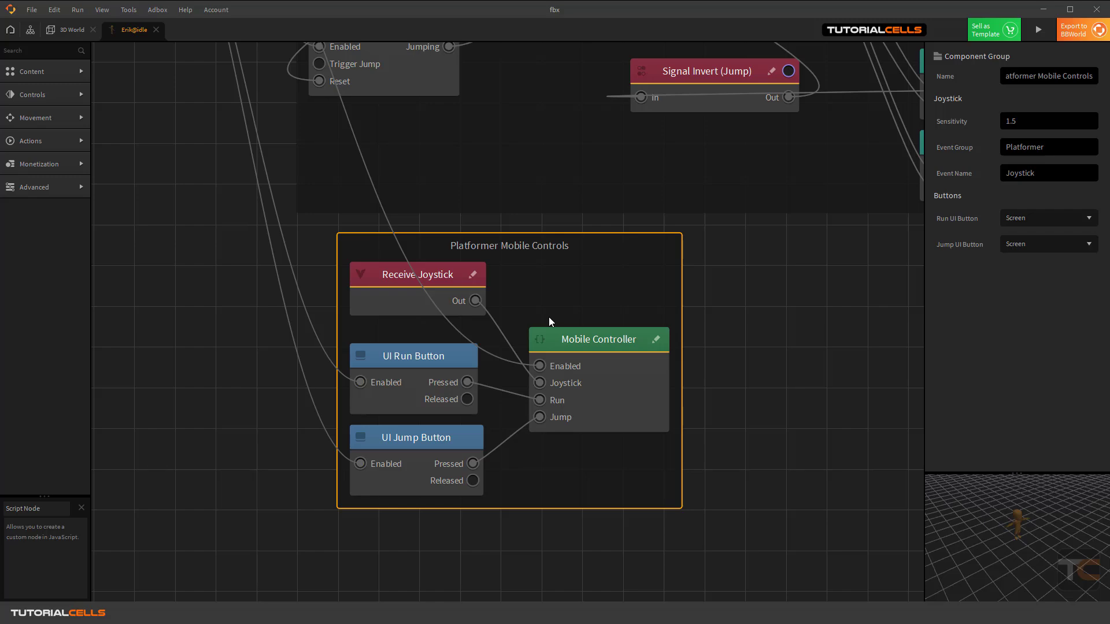
scroll(548, 320, "down", 2)
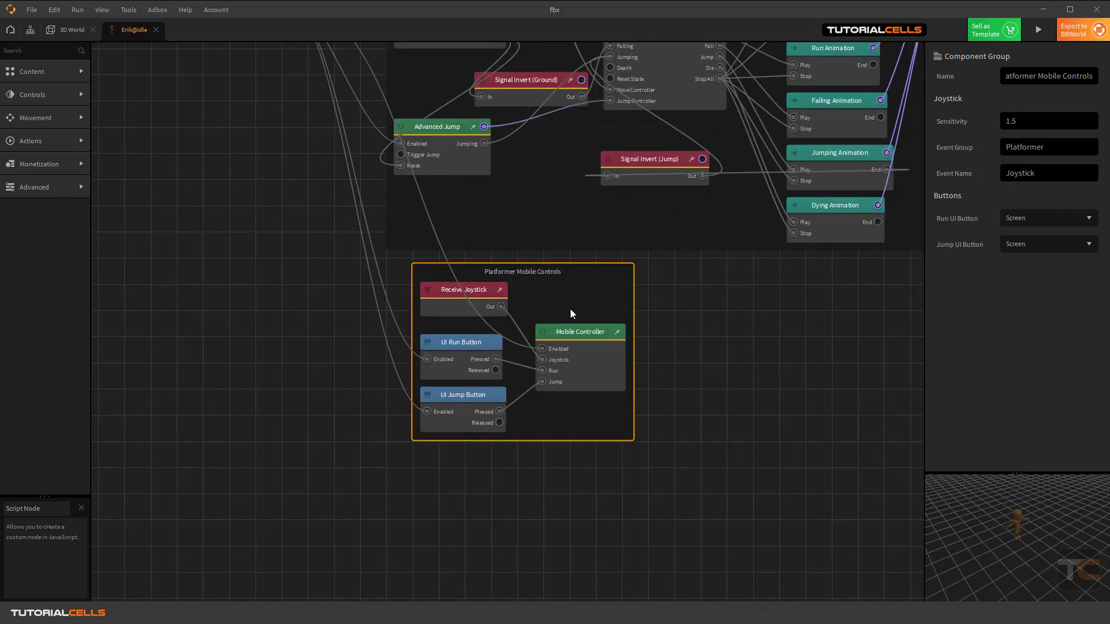
key("ctrl+s")
- Go to the project's mind map and rearrange the Start and 3D World nodes to free up space
left_click(71, 29)
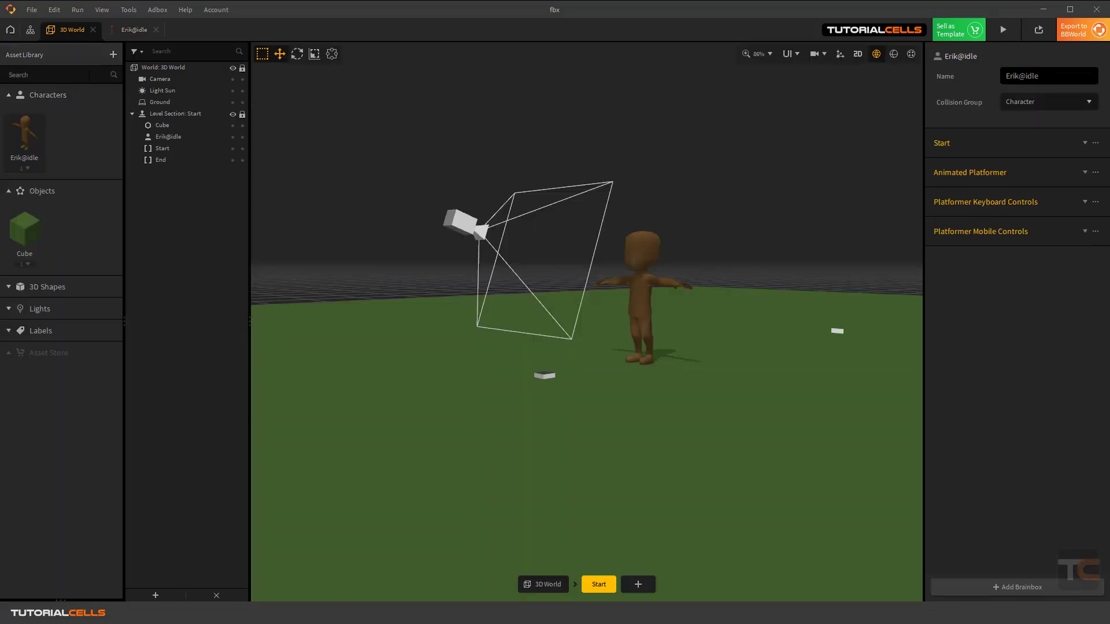
left_click(30, 29)
left_click_drag(492, 368, 331, 336)
left_click_drag(672, 359, 550, 319)
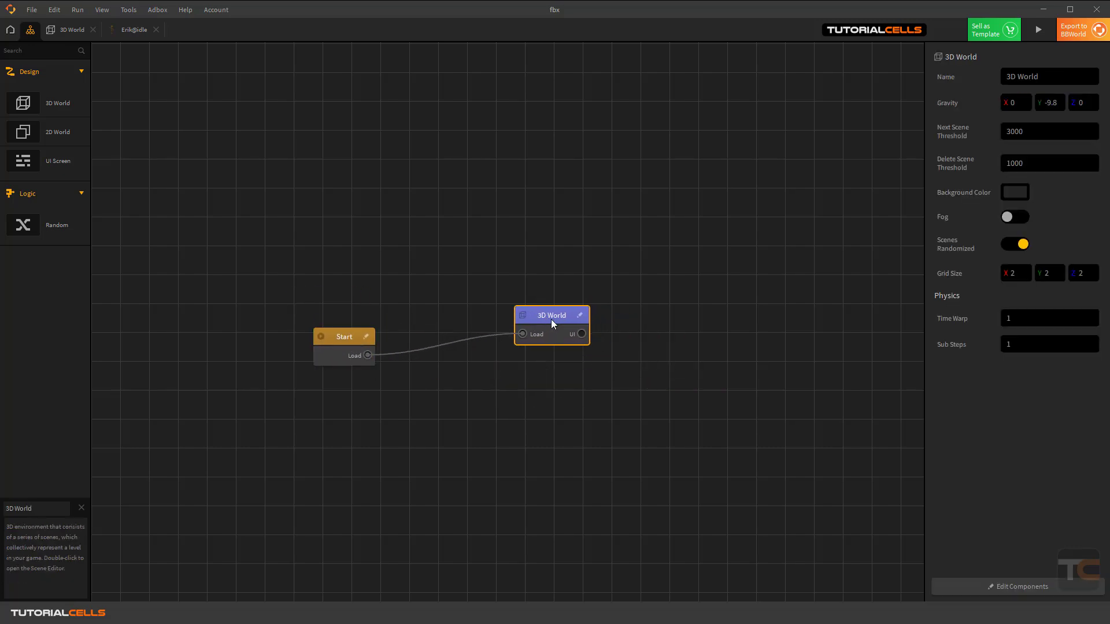
mouse_move(551, 319)
left_click_drag(559, 318, 533, 311)
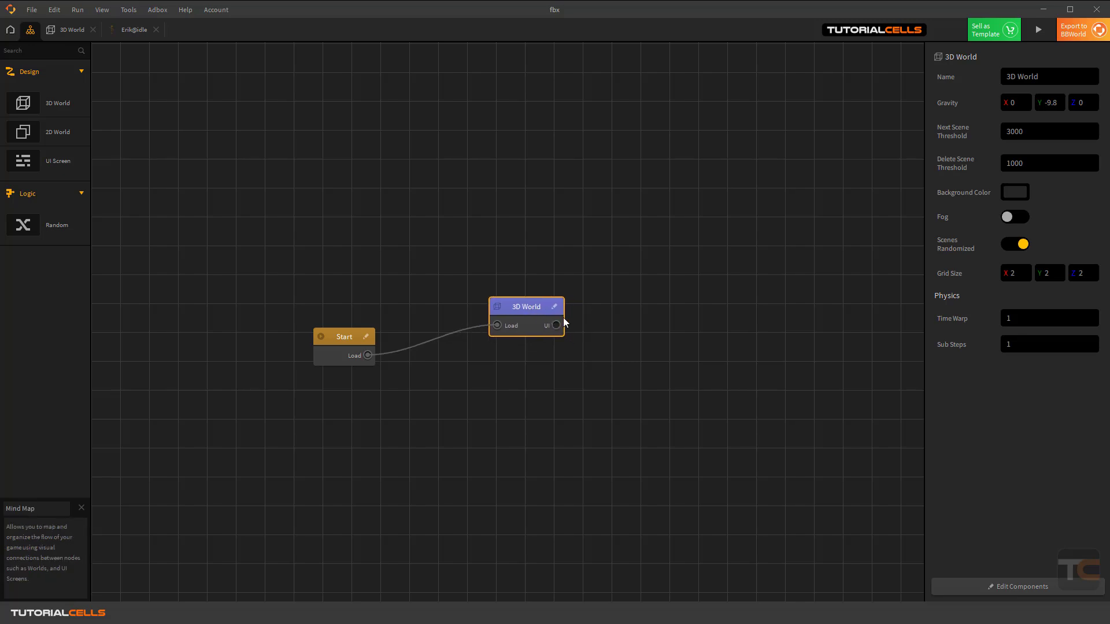
- Add a new UI Screen node fed by the 3D World node's UI output and open it for editing
right_click(668, 264)
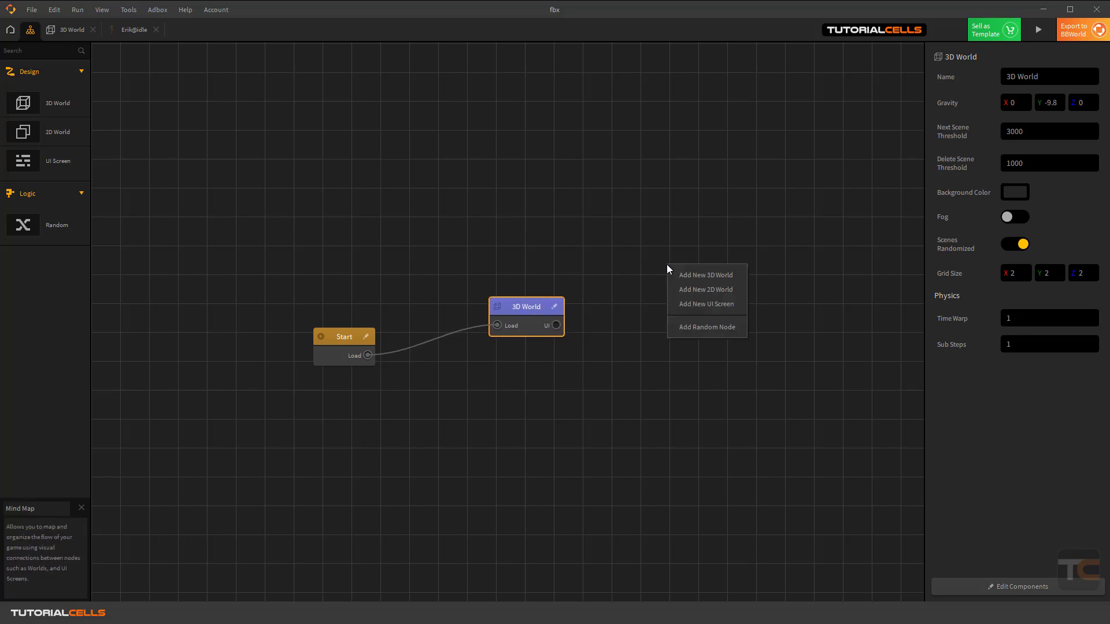
left_click(679, 303)
left_click_drag(698, 272, 667, 263)
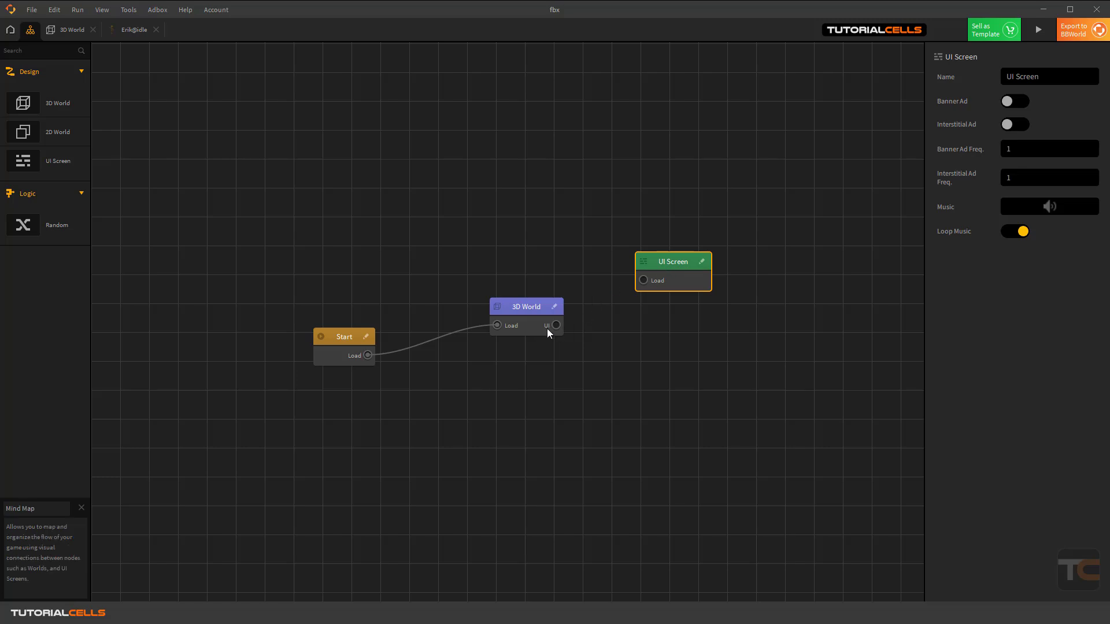
left_click_drag(555, 326, 637, 280)
double_click(638, 276)
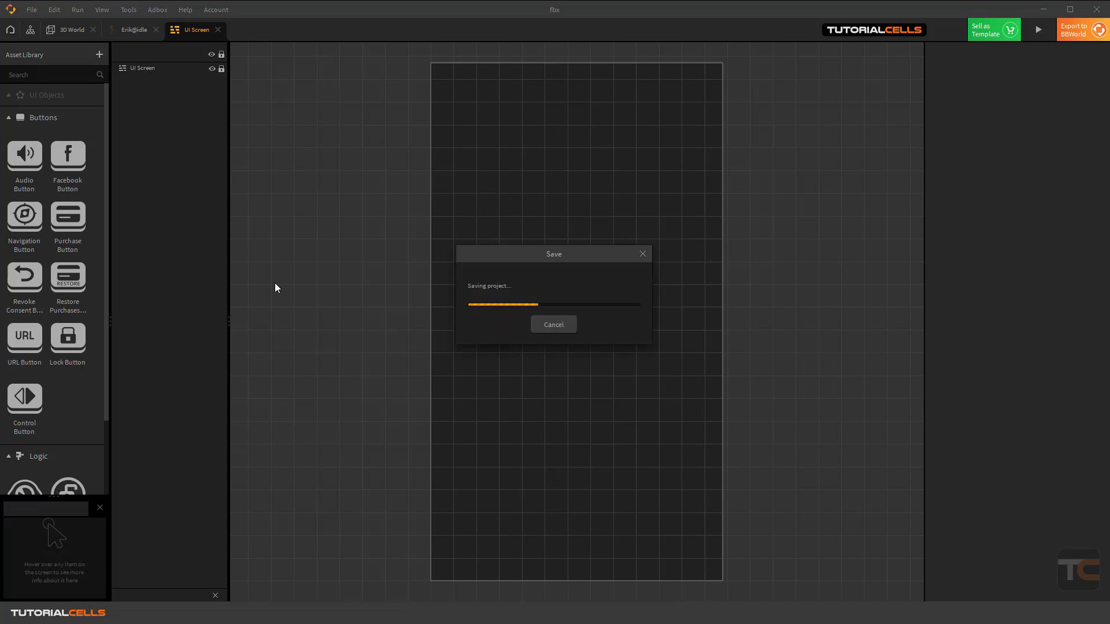
- Open the recent project Adventure
left_click(32, 11)
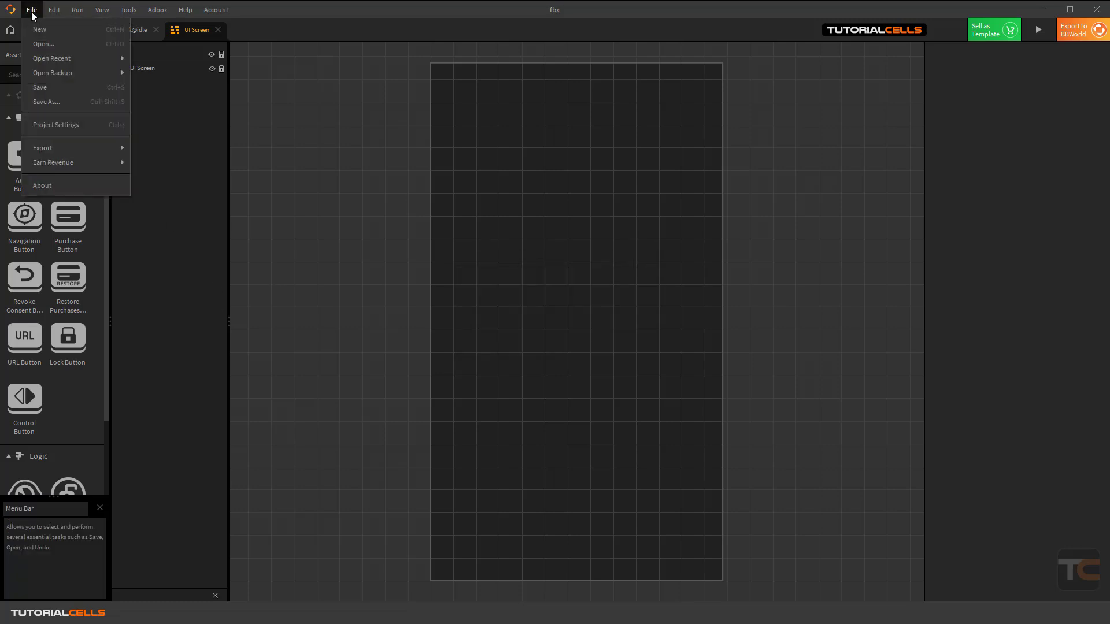
mouse_move(47, 60)
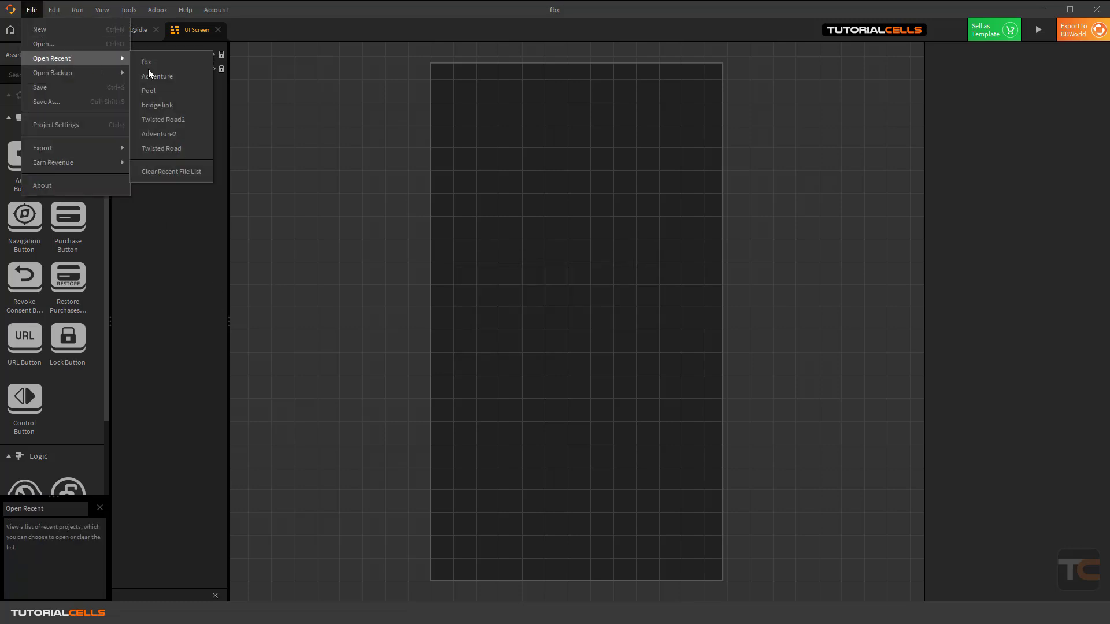
left_click(195, 71)
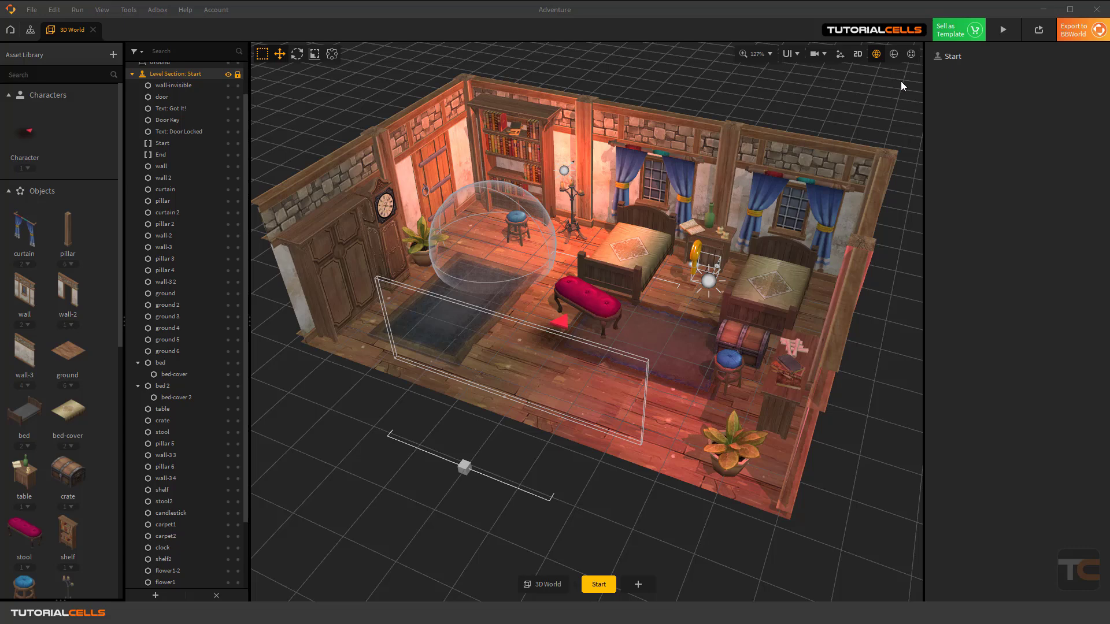
- Preview the Adventure game, start it, try moving the character with the on-screen joystick, and close the preview
left_click(1003, 30)
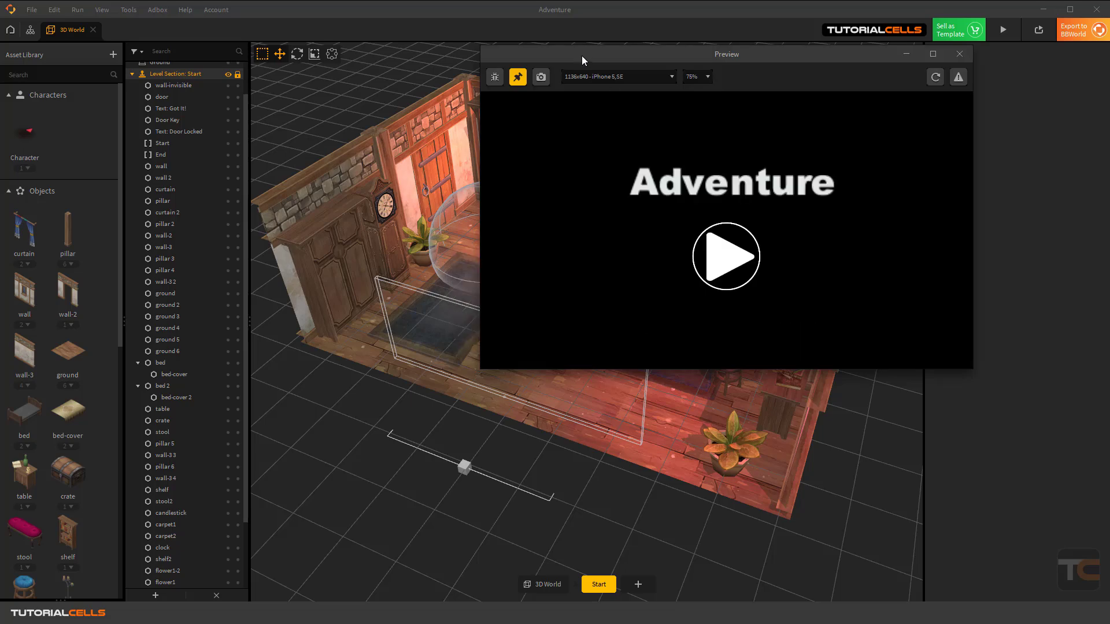
left_click_drag(582, 56, 414, 171)
left_click(559, 389)
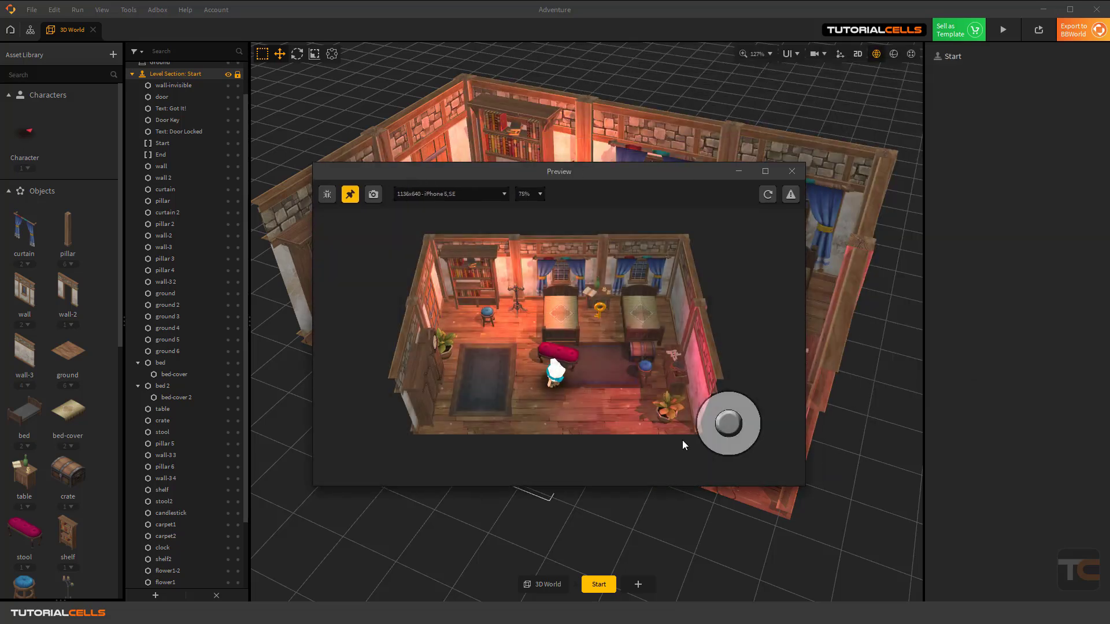
left_click_drag(524, 165, 515, 172)
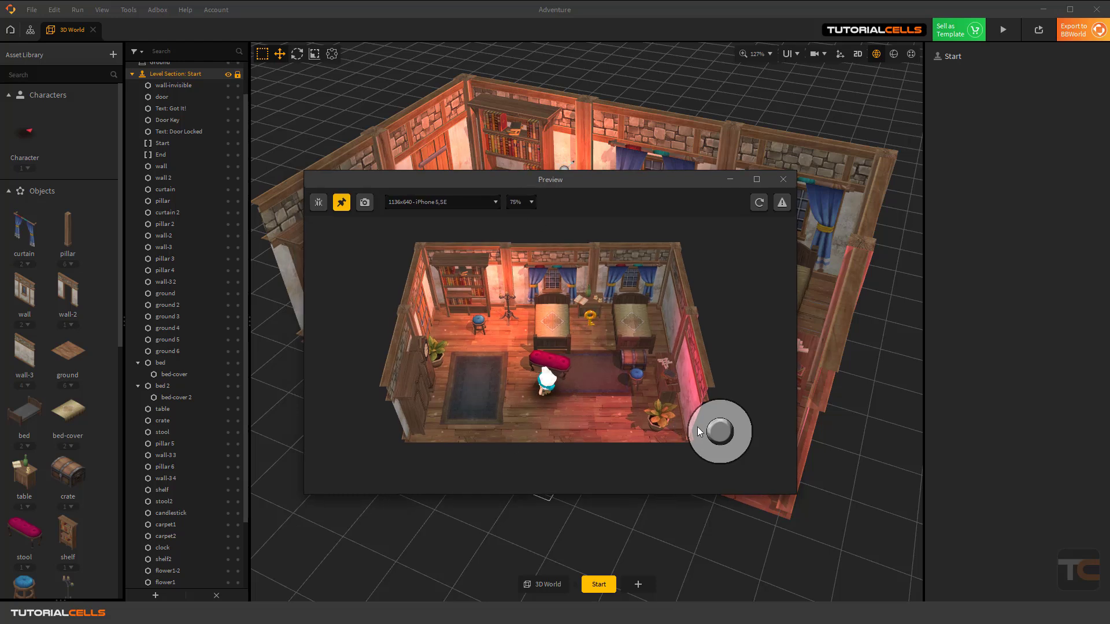
left_click_drag(721, 438, 690, 436)
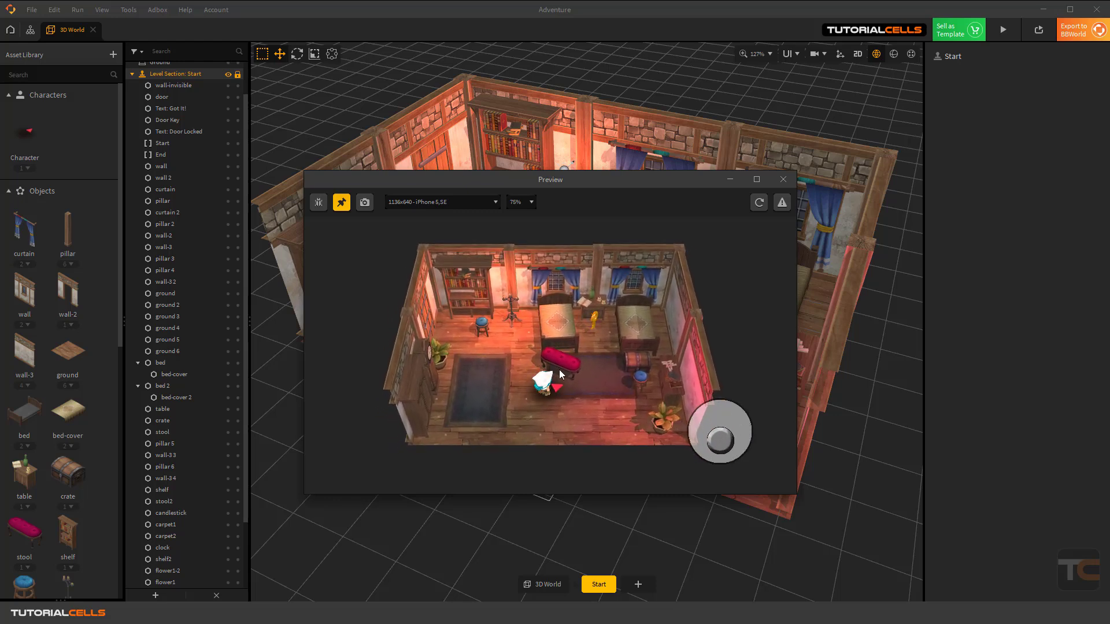
left_click(783, 179)
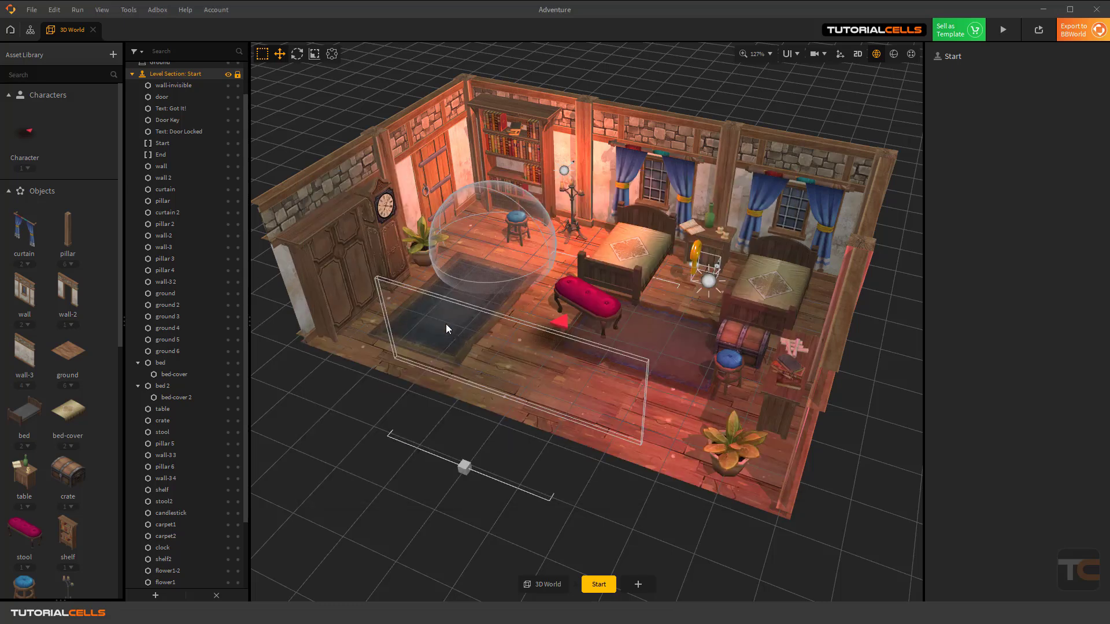
- Open the 3D World UI screen from the mind map and show the Joystick asset's export option
left_click(30, 30)
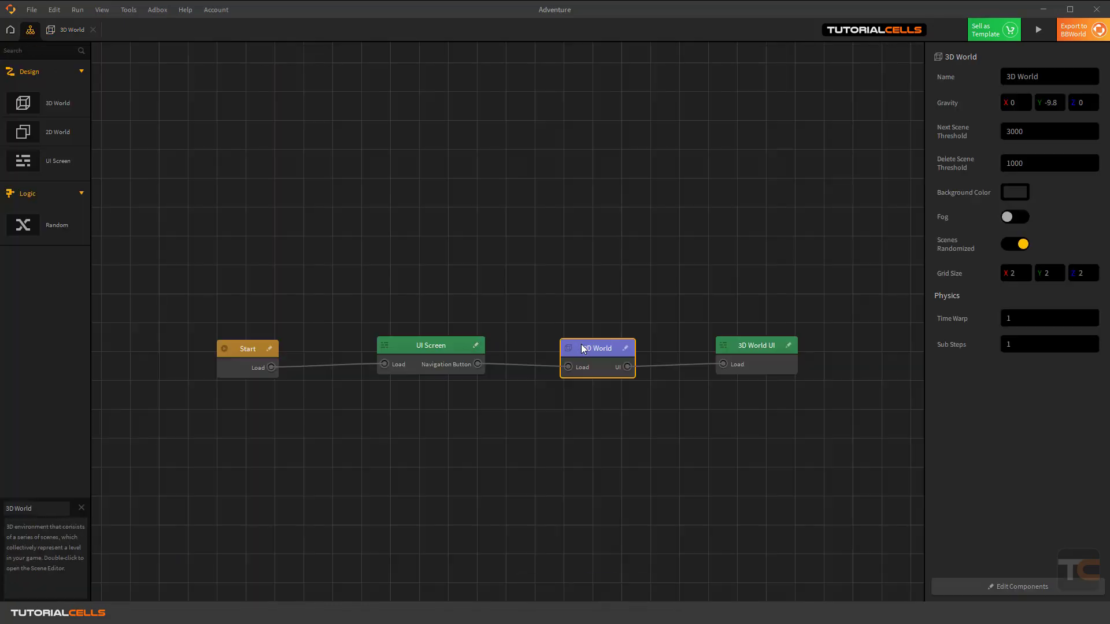
left_click_drag(752, 345, 733, 314)
double_click(733, 311)
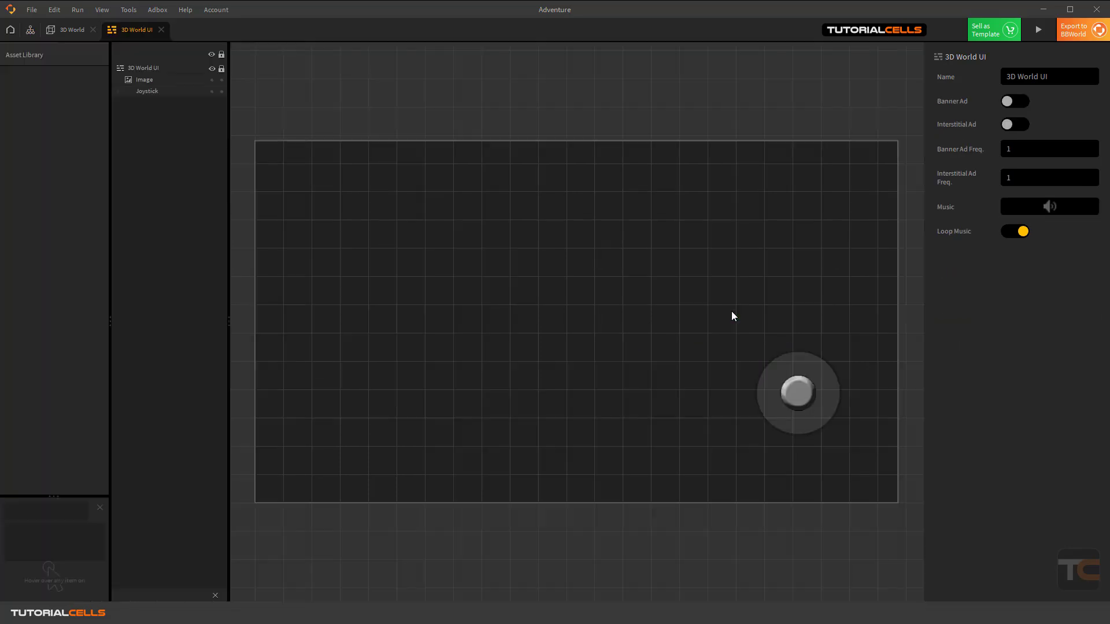
left_click(793, 392)
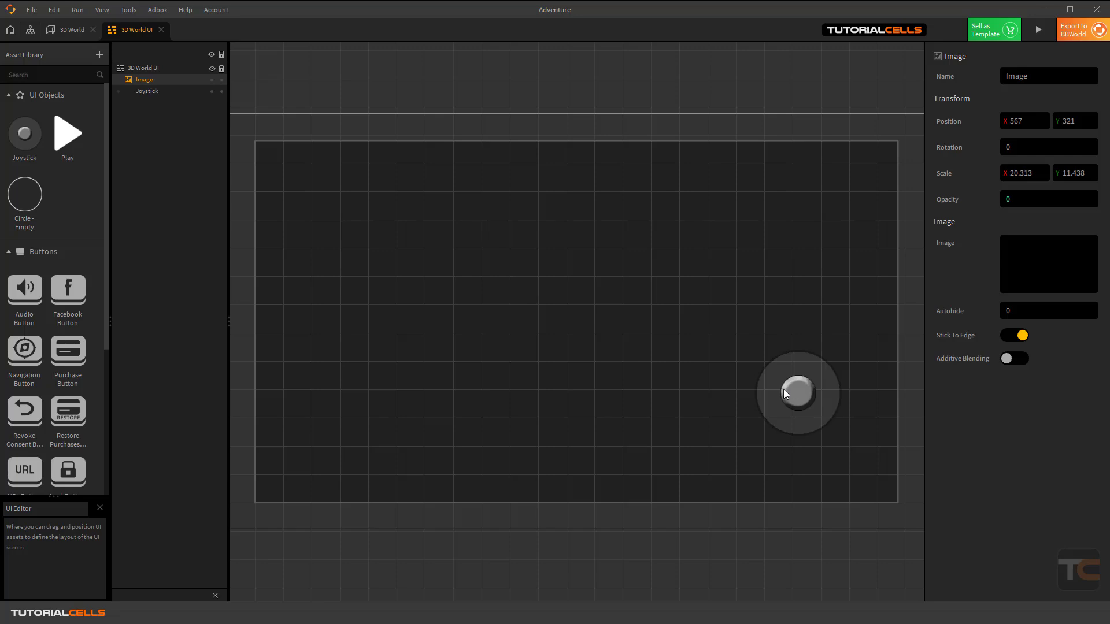
left_click(26, 132)
right_click(24, 133)
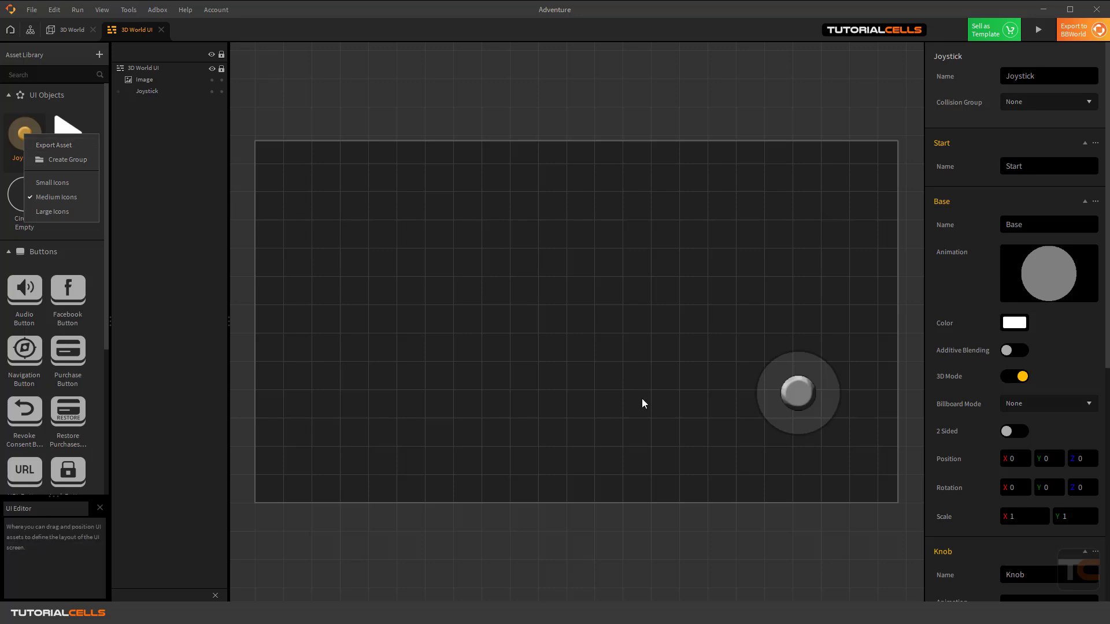
- Reopen the recent project fbx without saving the changes to Adventure
left_click(32, 9)
left_click(31, 9)
mouse_move(67, 59)
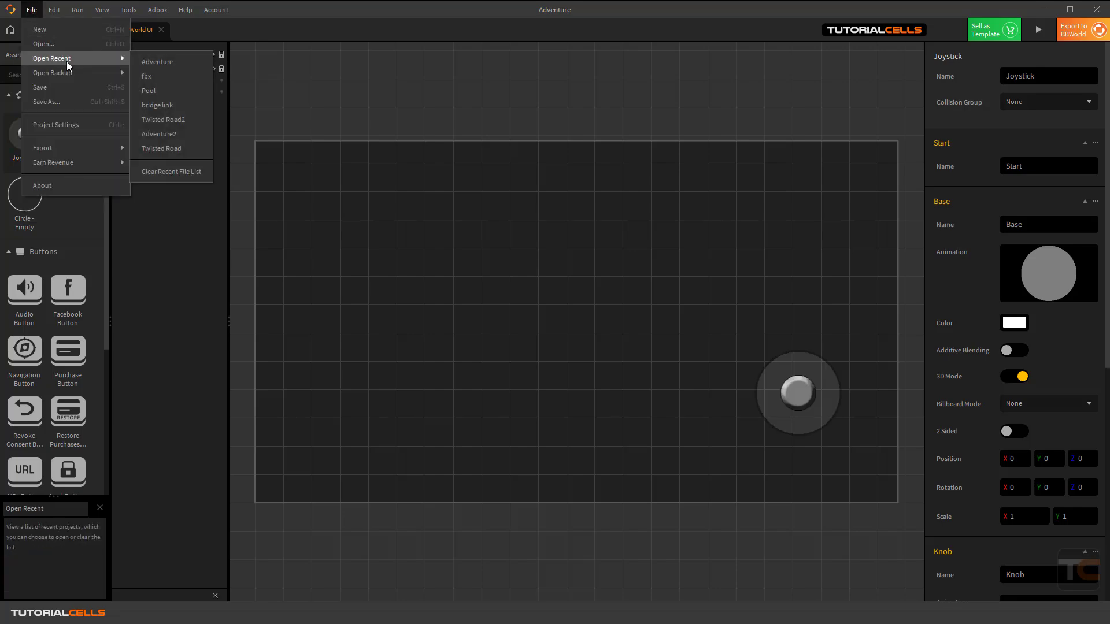
left_click(151, 74)
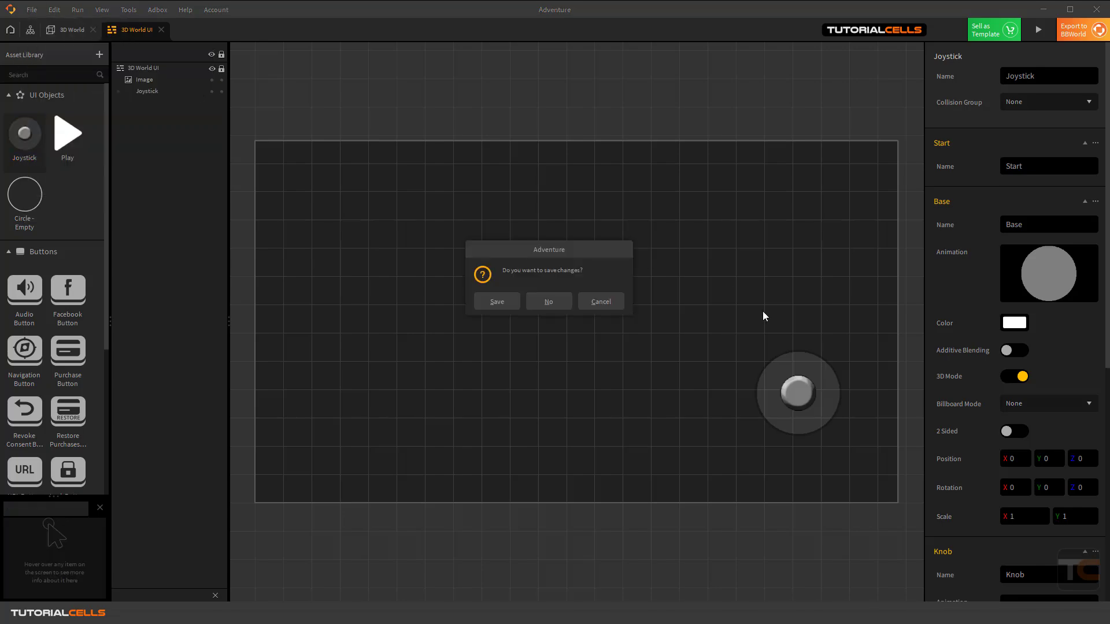
left_click(567, 301)
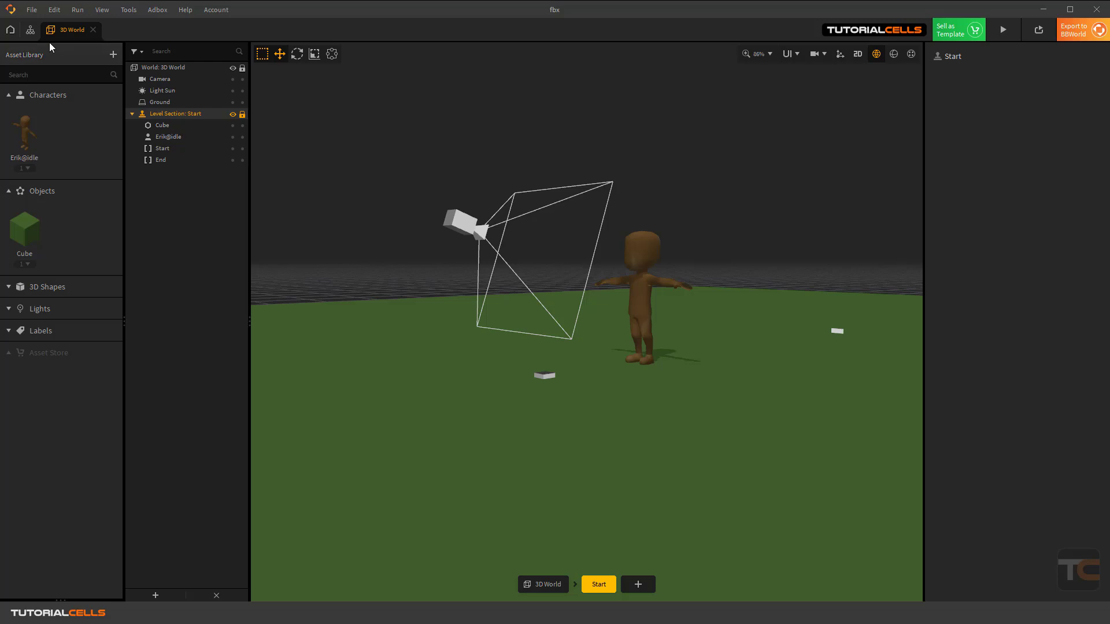
- Check the node map of the Erik@idle character and close it again
mouse_move(44, 61)
double_click(29, 138)
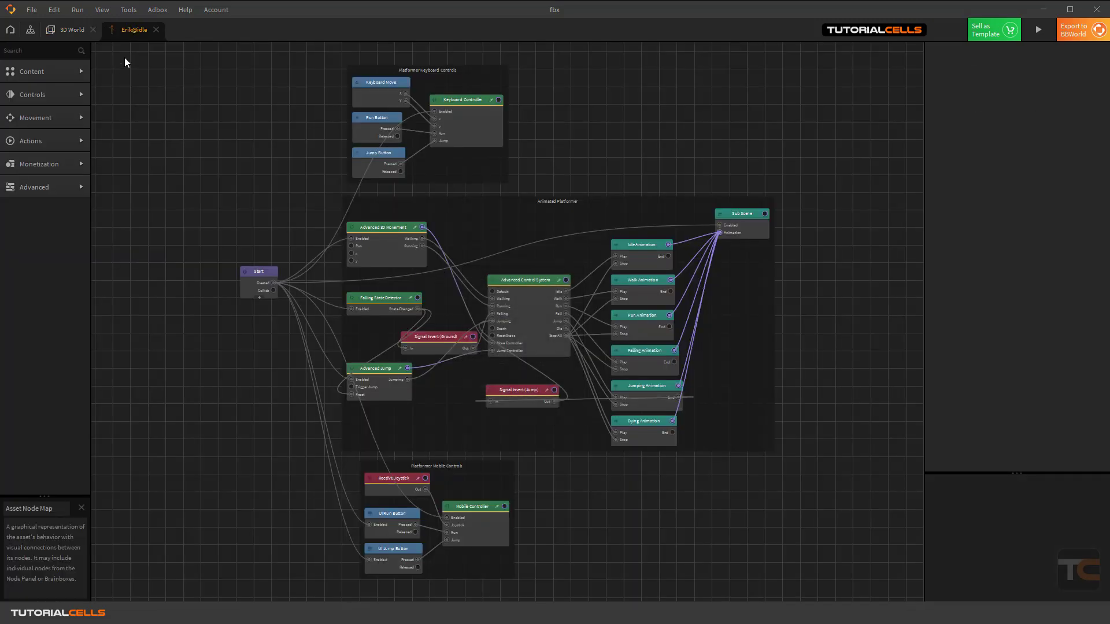
left_click(155, 29)
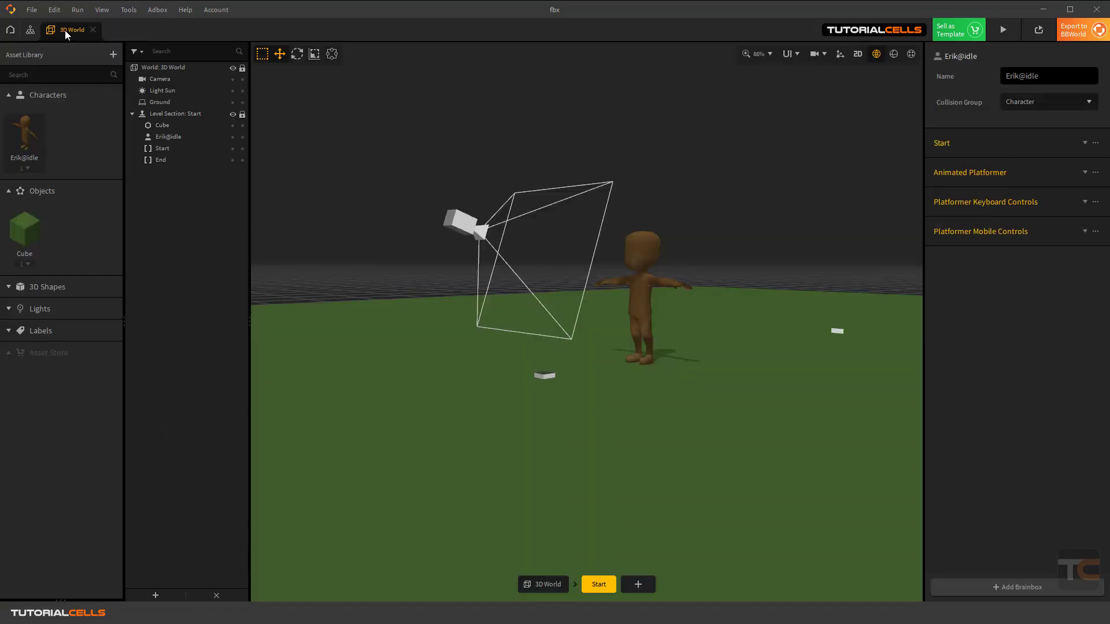
- Open the UI Screen from the mind map, switch to File Explorer and place the projects files folder beside the canvas
left_click(30, 31)
double_click(658, 292)
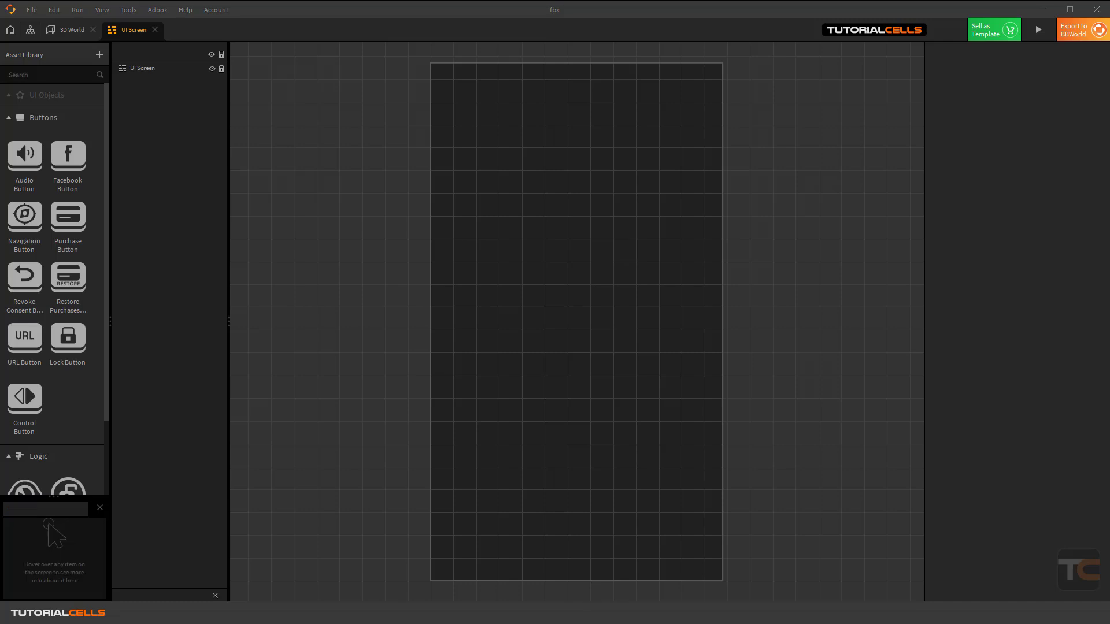
mouse_move(581, 614)
left_click(683, 556)
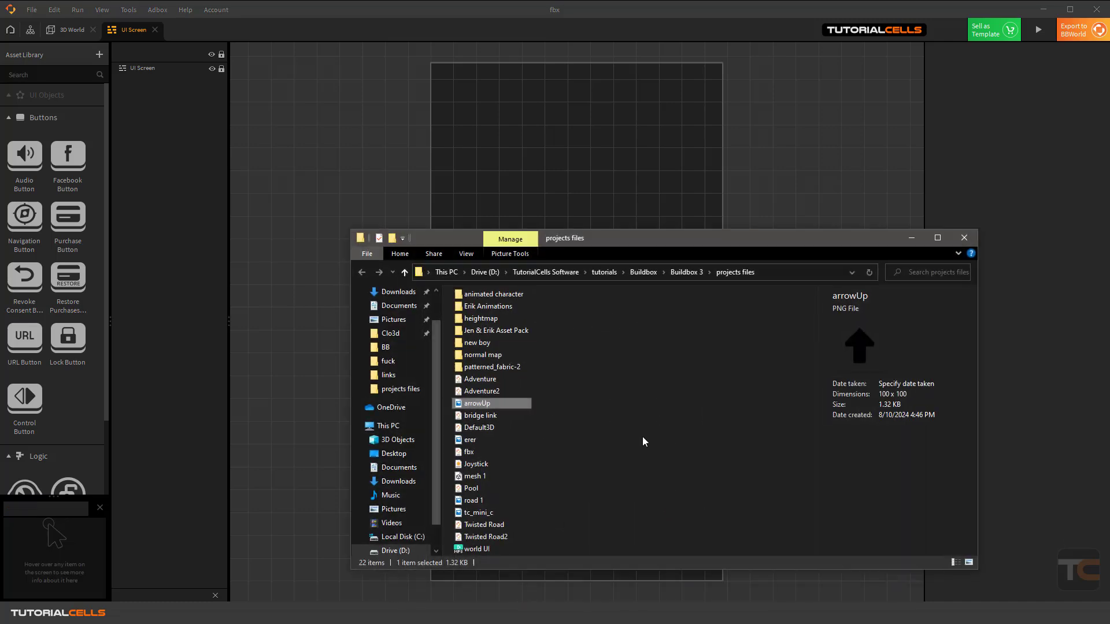
left_click_drag(602, 241, 1005, 265)
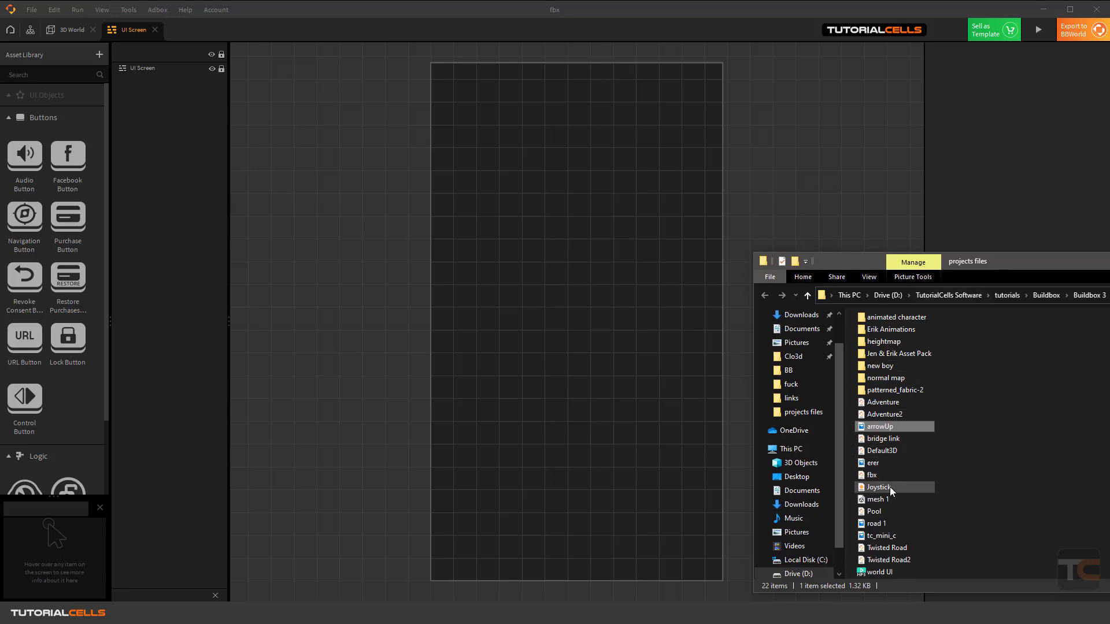
- Add the Joystick asset from the projects files folder to the UI screen, scaled to about 1.34, in the canvas's lower right corner
left_click_drag(886, 488, 612, 377)
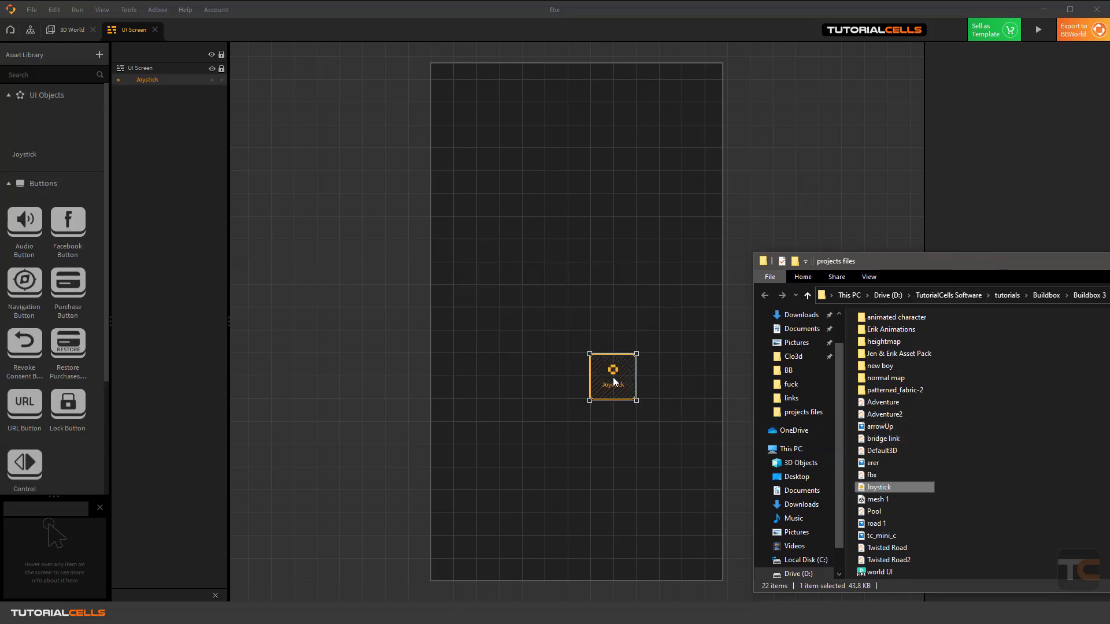
left_click_drag(942, 261, 478, 181)
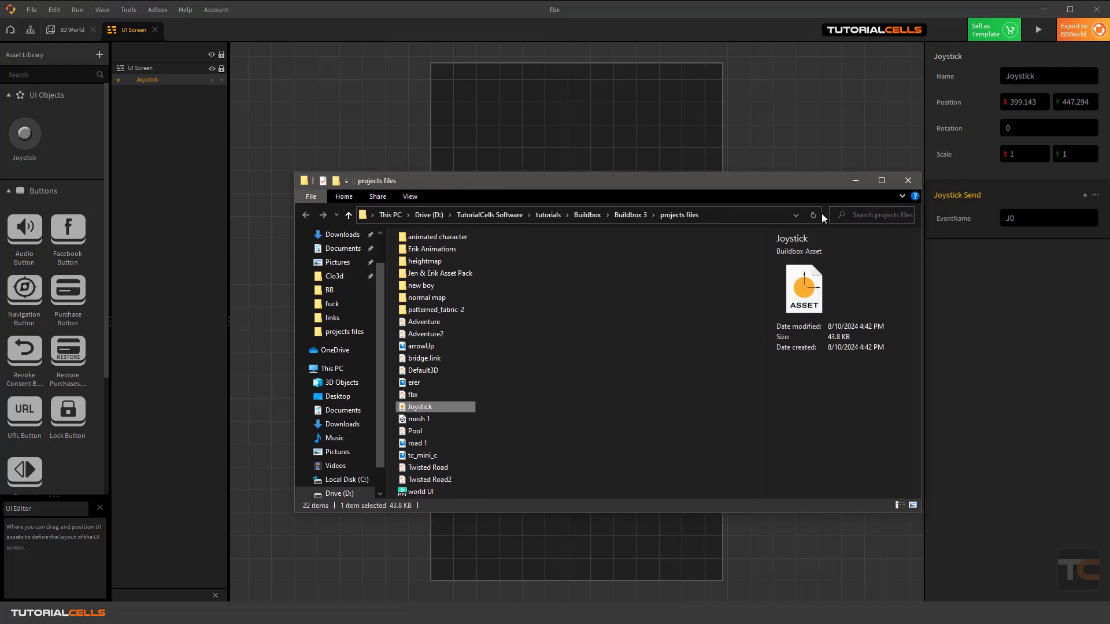
left_click(852, 184)
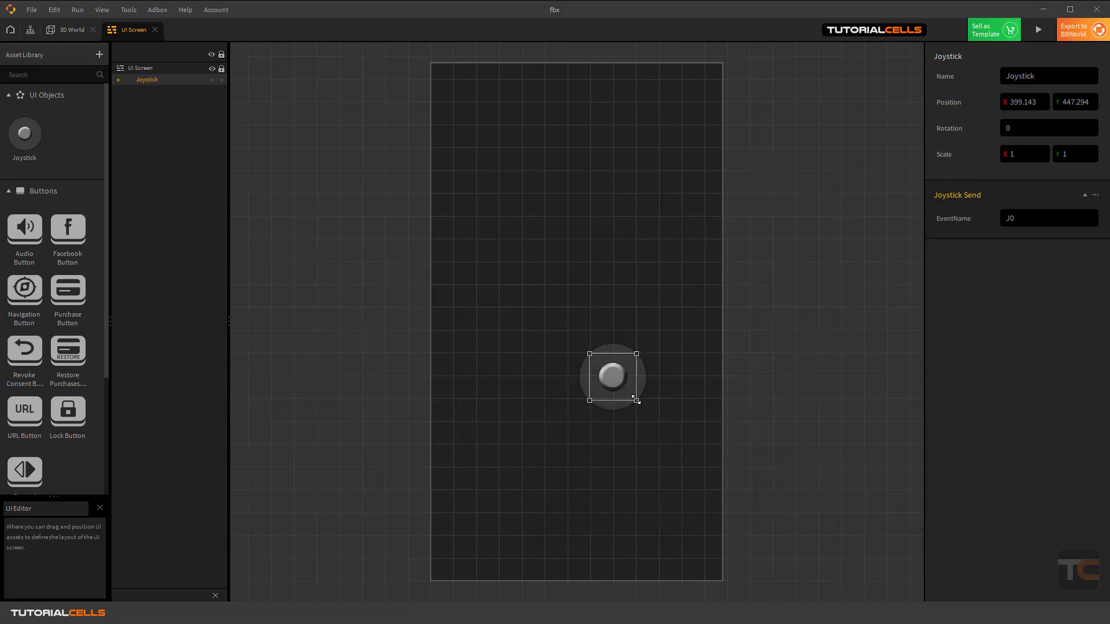
left_click_drag(638, 402, 675, 526)
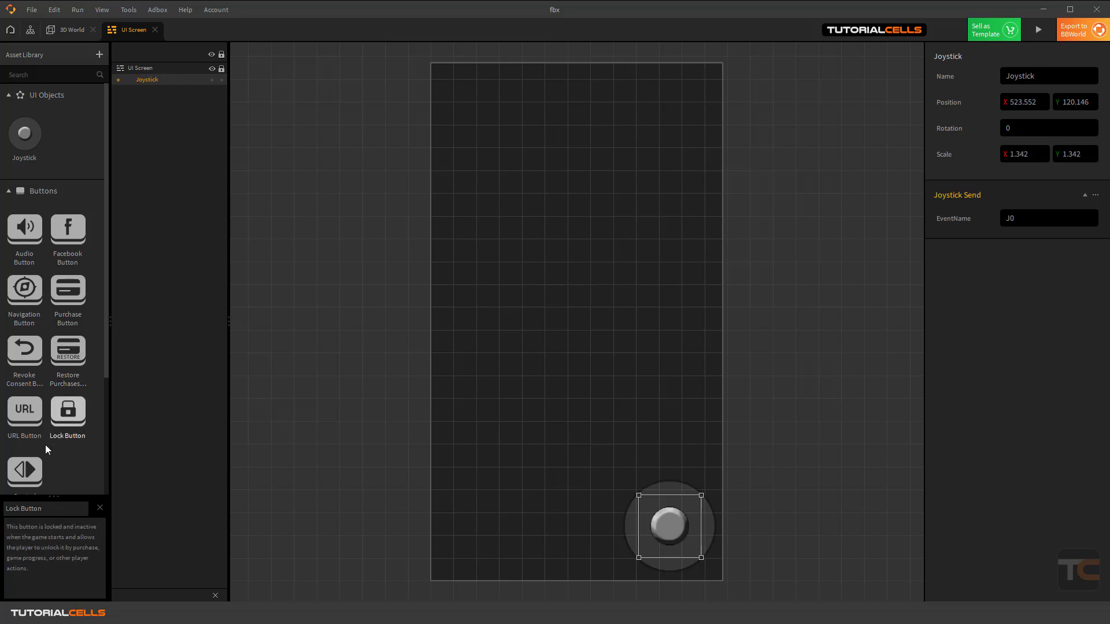
- Add a Control Button in the UI canvas's lower left area at about X 146, Y 155, with arrowUp as its image
scroll(34, 470, "down", 3)
left_click_drag(24, 306, 500, 497)
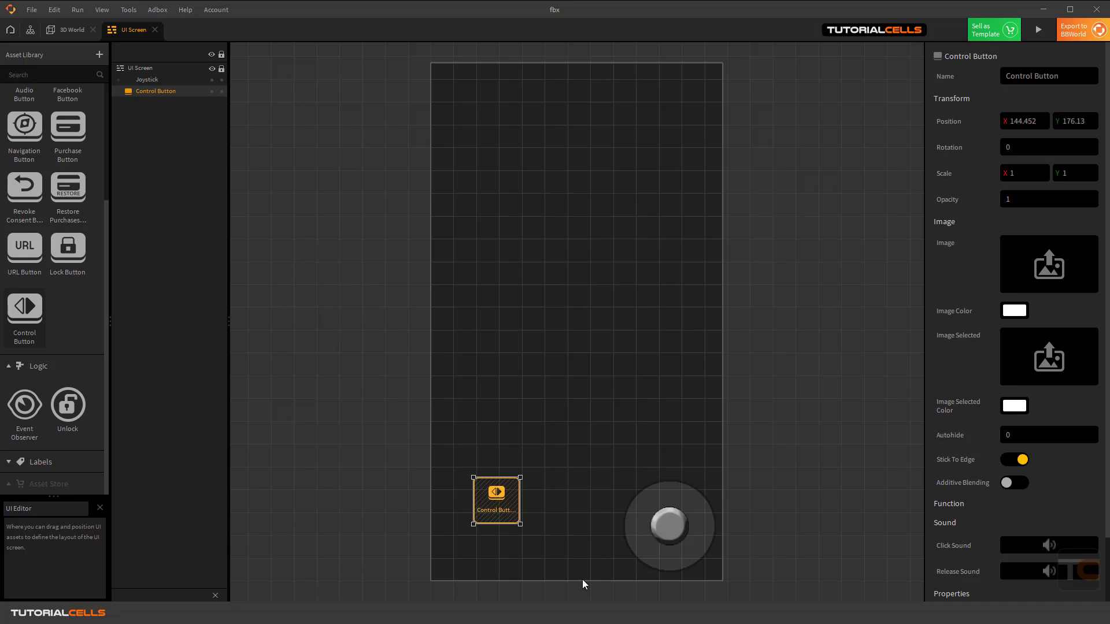
left_click(682, 547)
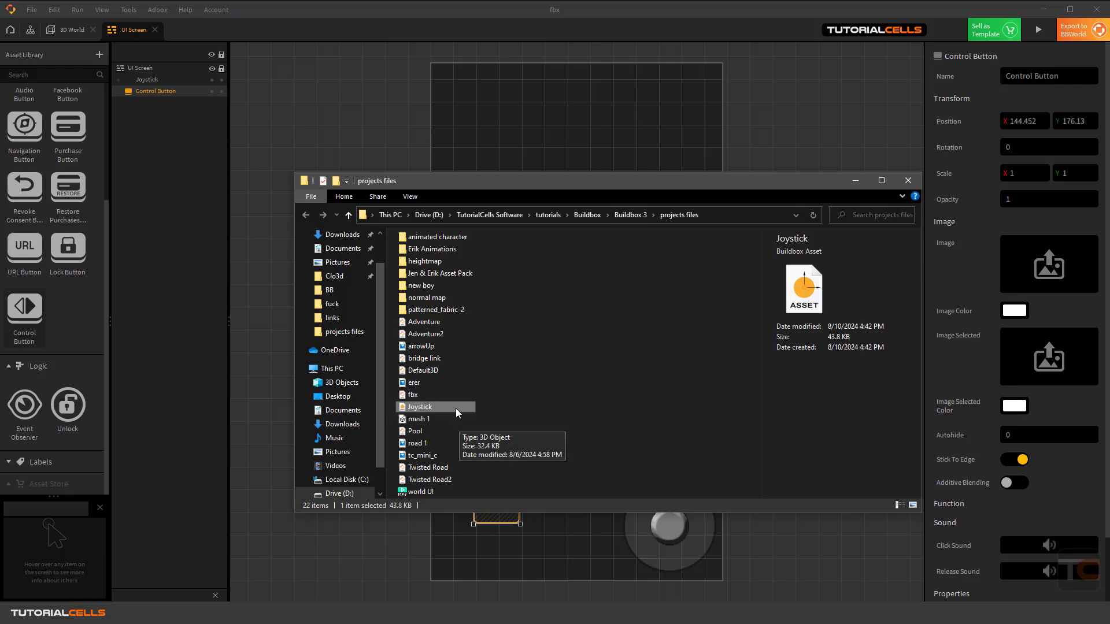
left_click_drag(425, 348, 1055, 280)
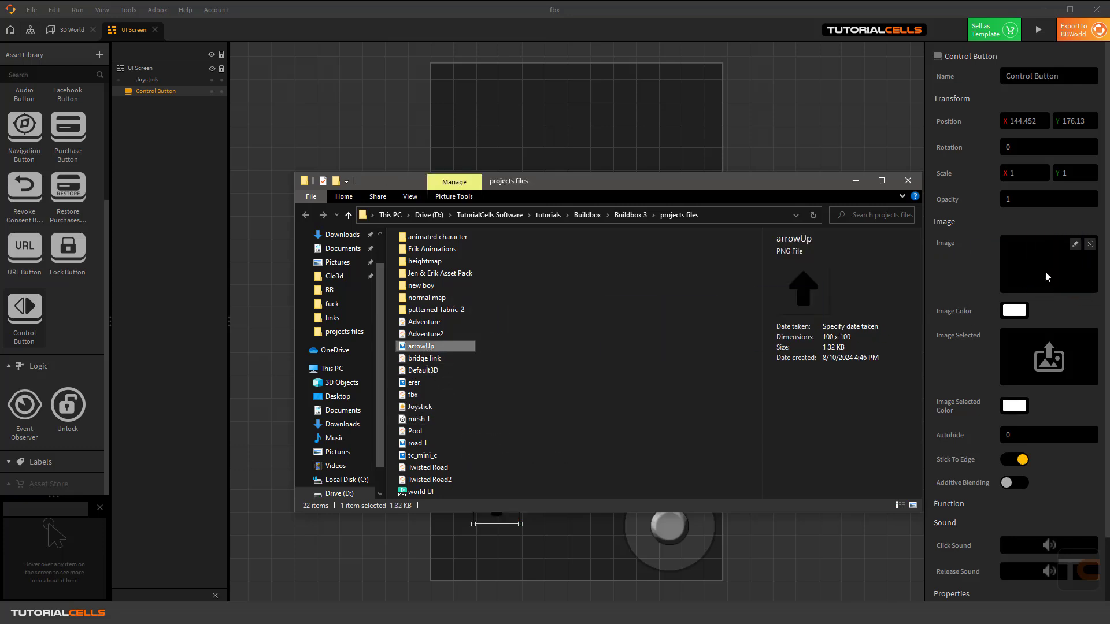
left_click(856, 180)
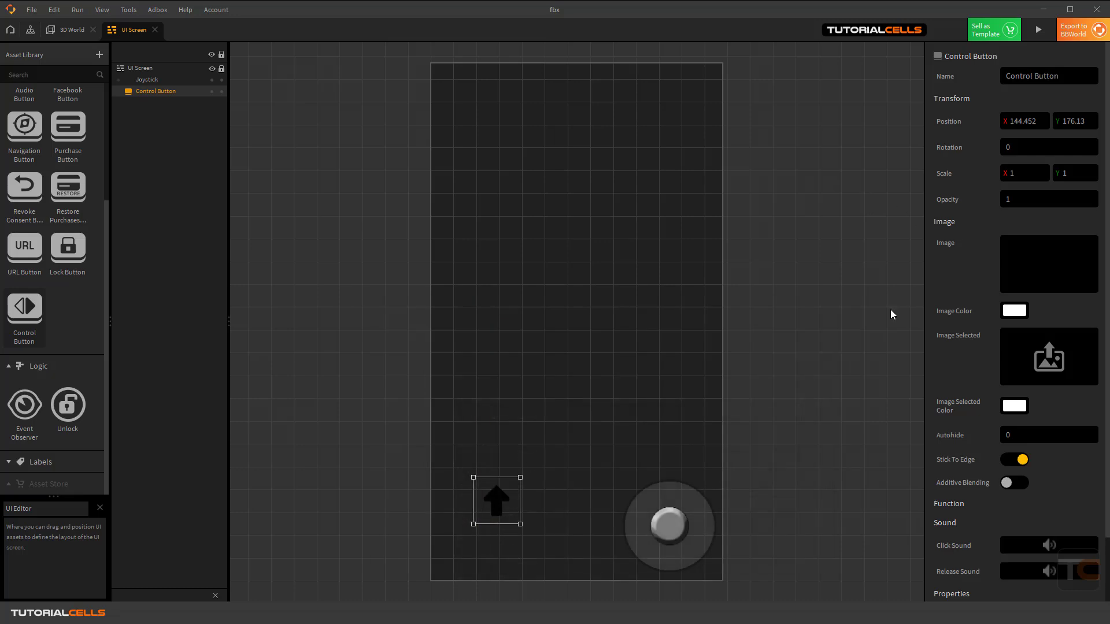
left_click_drag(500, 494, 500, 507)
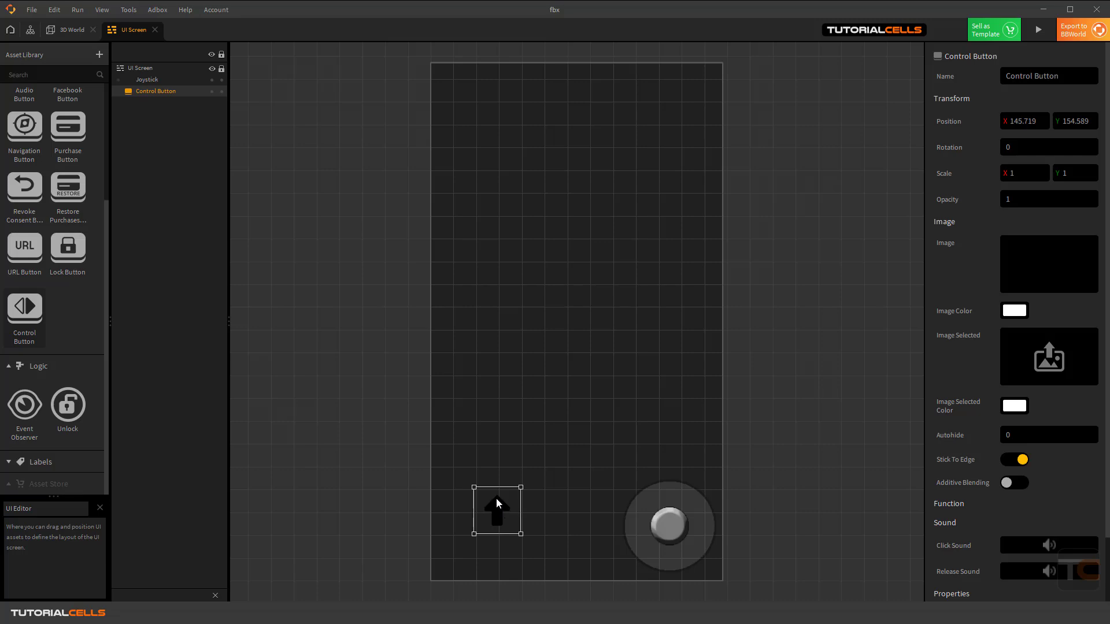
scroll(1071, 345, "down", 2)
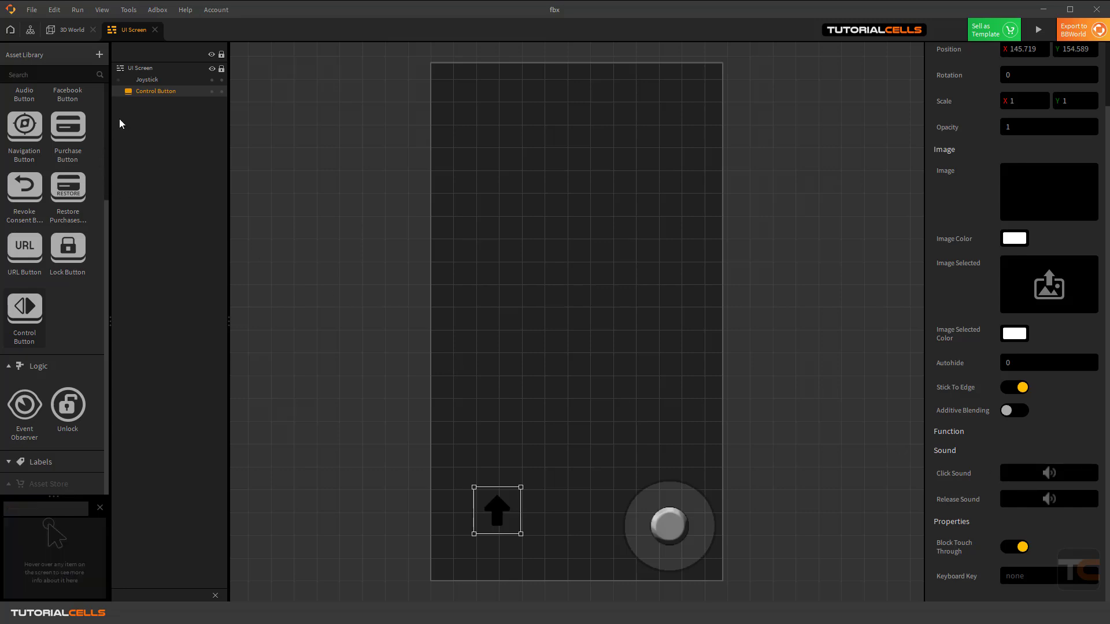
- Open the Erik@idle character's node map and examine the settings of the Platformer Mobile Controls group and its Receive Joystick node
left_click(80, 33)
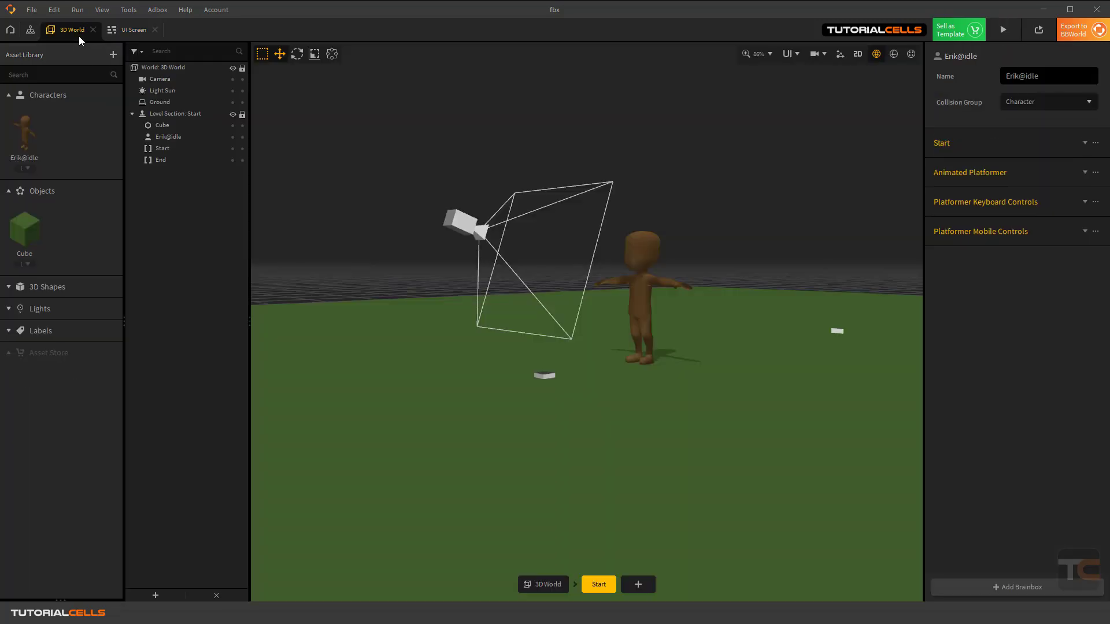
double_click(30, 134)
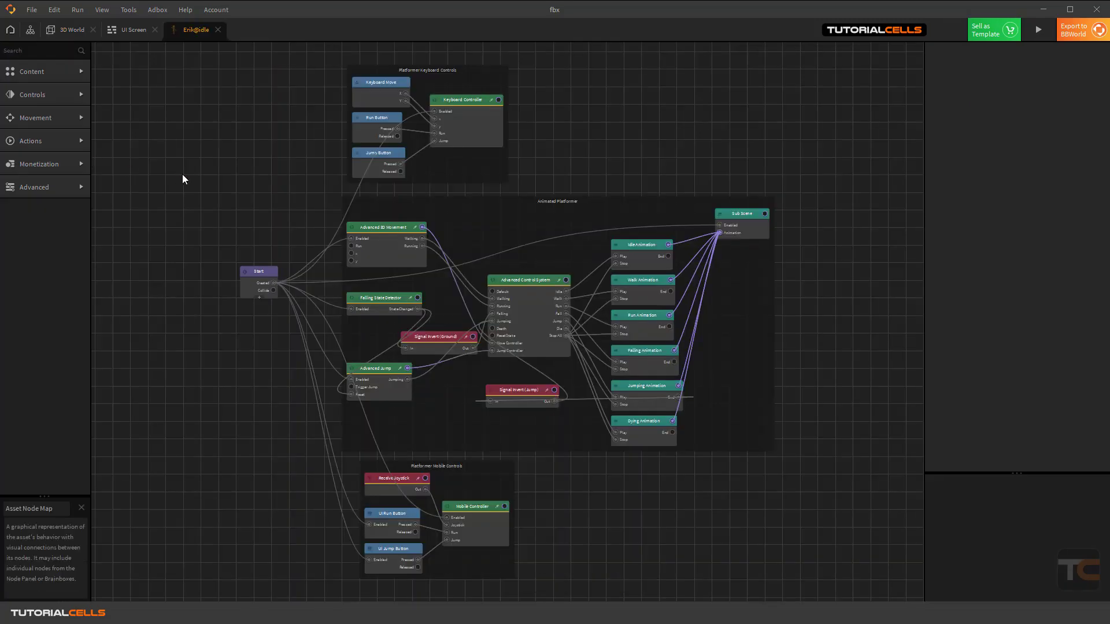
scroll(477, 492, "up", 6)
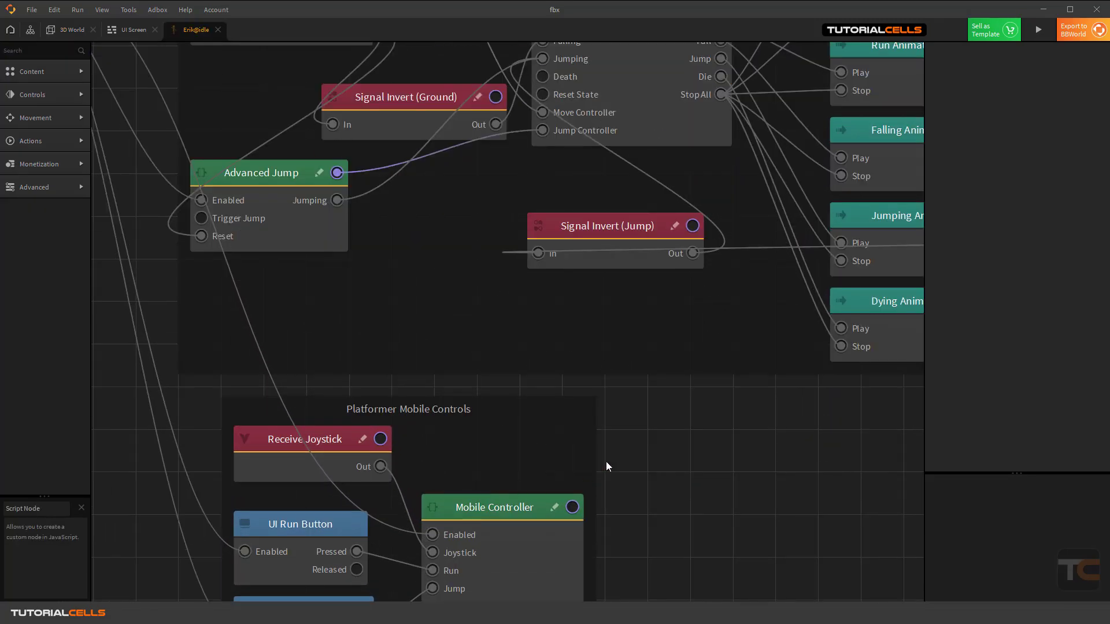
right_click(664, 441)
left_click(655, 422)
middle_click_drag(654, 477, 754, 338)
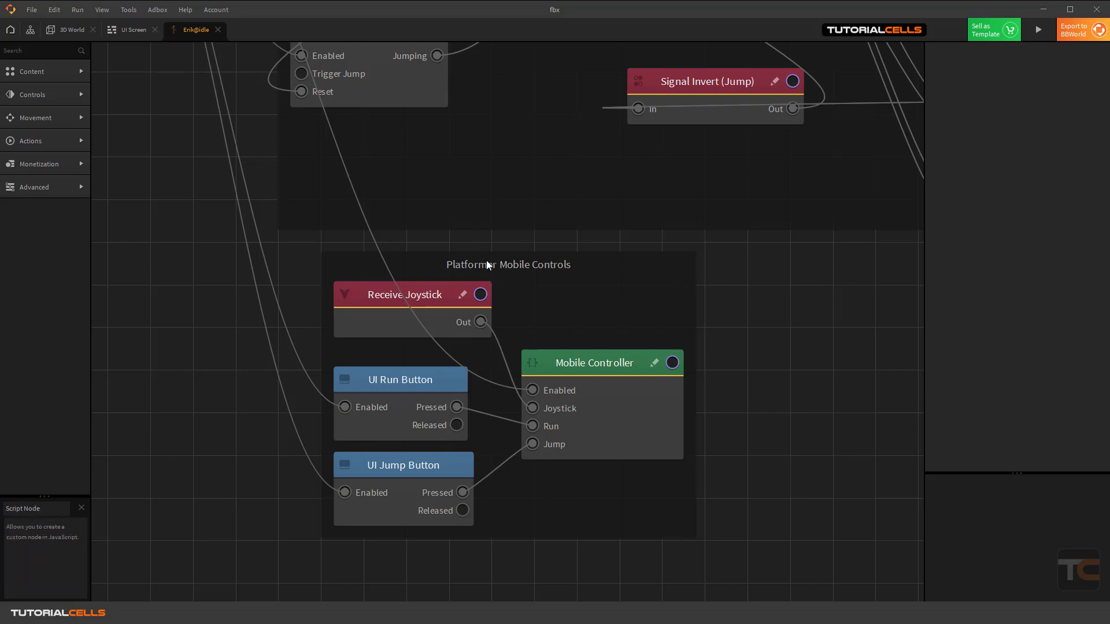
left_click_drag(491, 259, 498, 262)
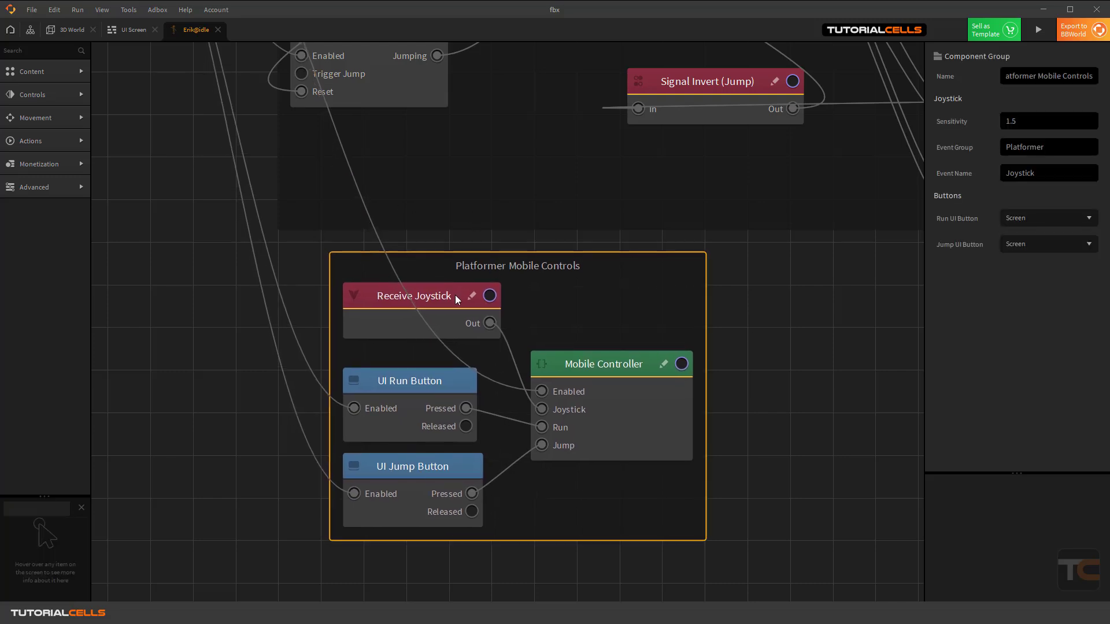
mouse_move(456, 295)
left_mouse_down()
mouse_move(445, 290)
mouse_move(459, 296)
left_mouse_up()
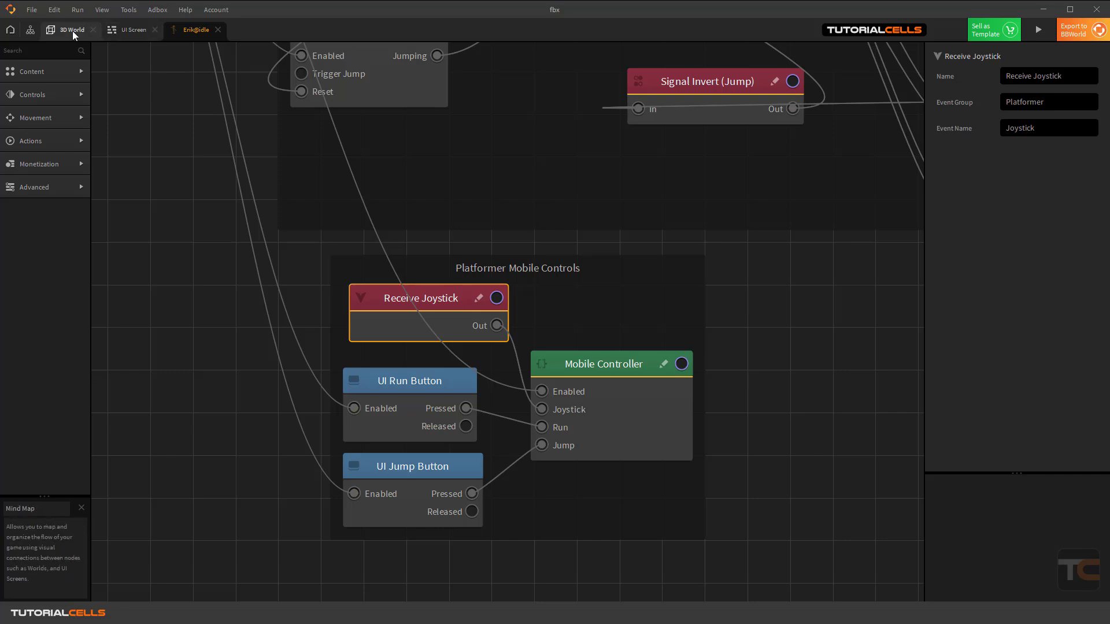
- Return to the UI Screen, check the placed joystick's settings and open the Joystick asset's node map
left_click(114, 36)
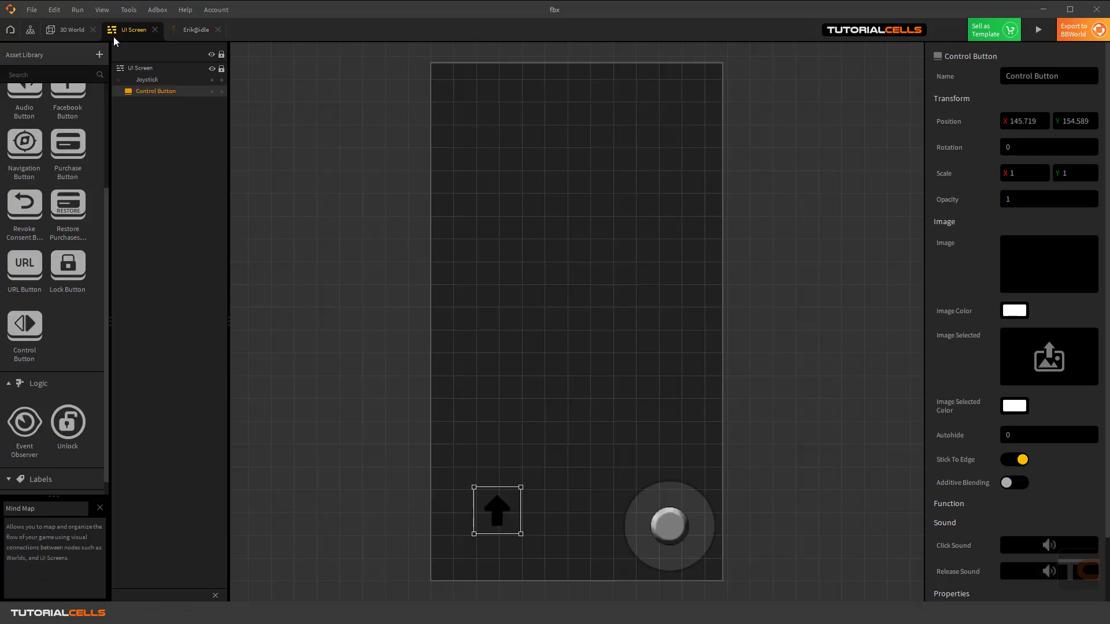
left_click(666, 535)
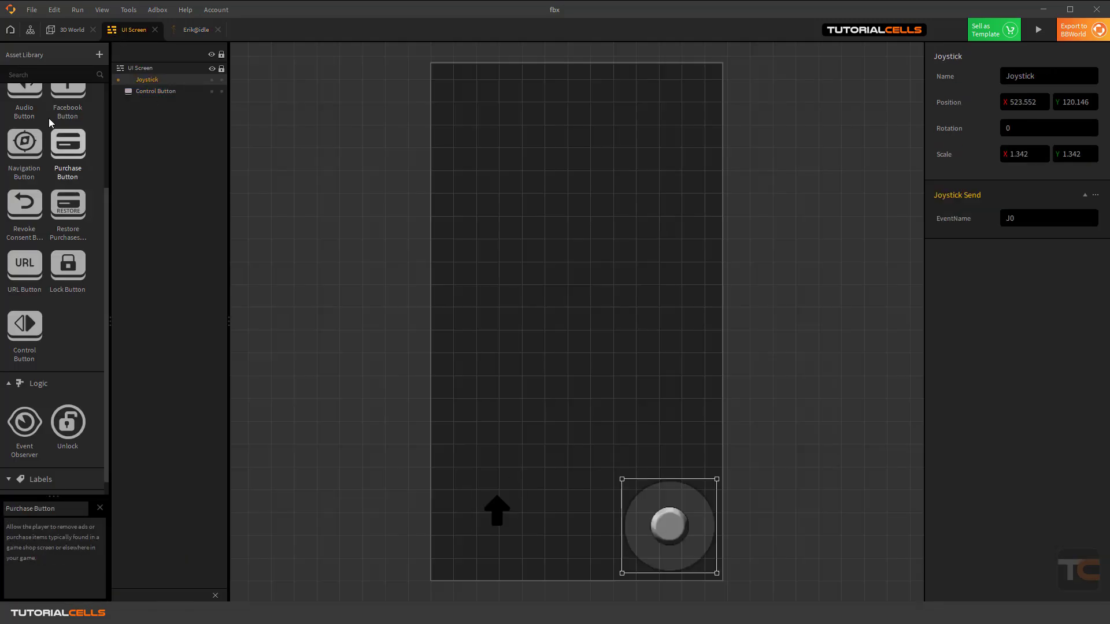
scroll(35, 162, "up", 3)
double_click(26, 133)
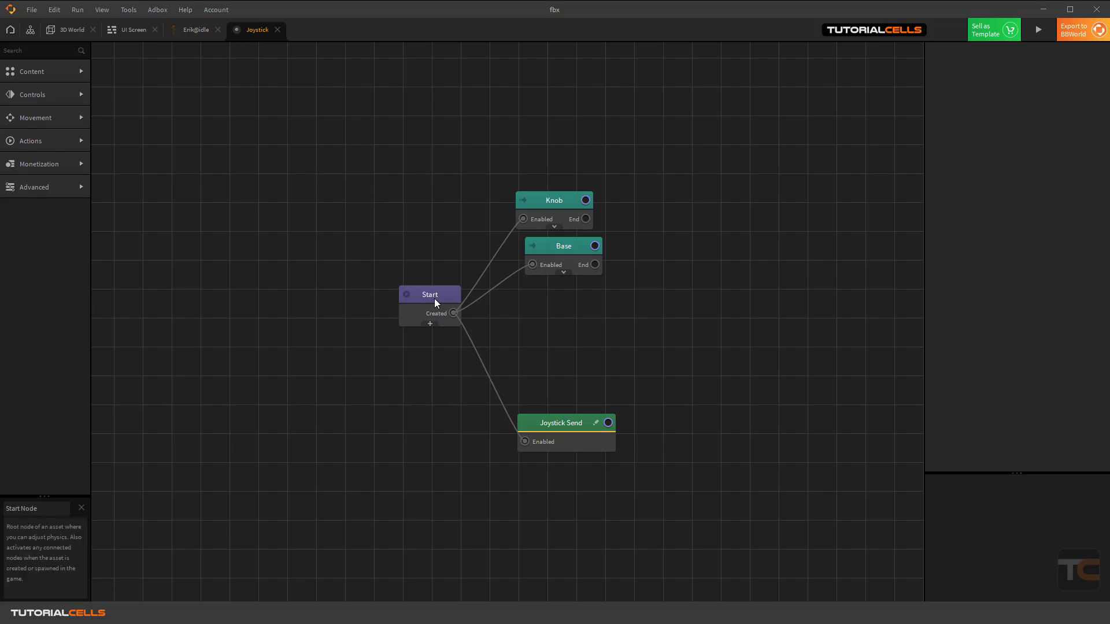
- Rearrange the Start, Knob, Base and Joystick Send nodes in the Joystick node map and check their settings
left_click_drag(434, 298, 376, 341)
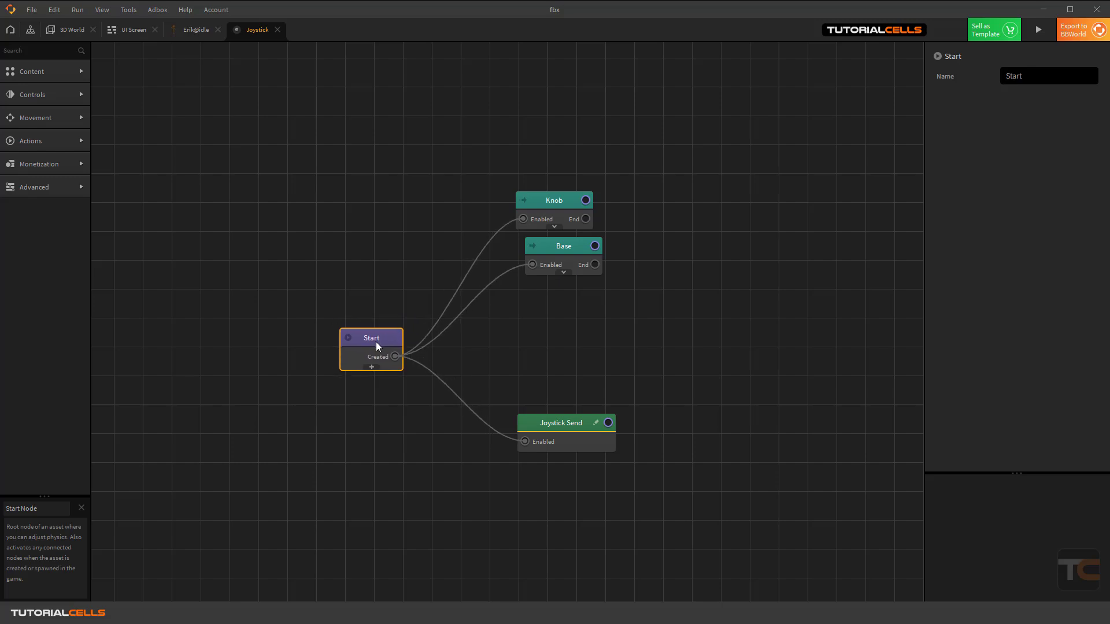
left_click_drag(560, 201, 565, 183)
left_click_drag(563, 248, 561, 241)
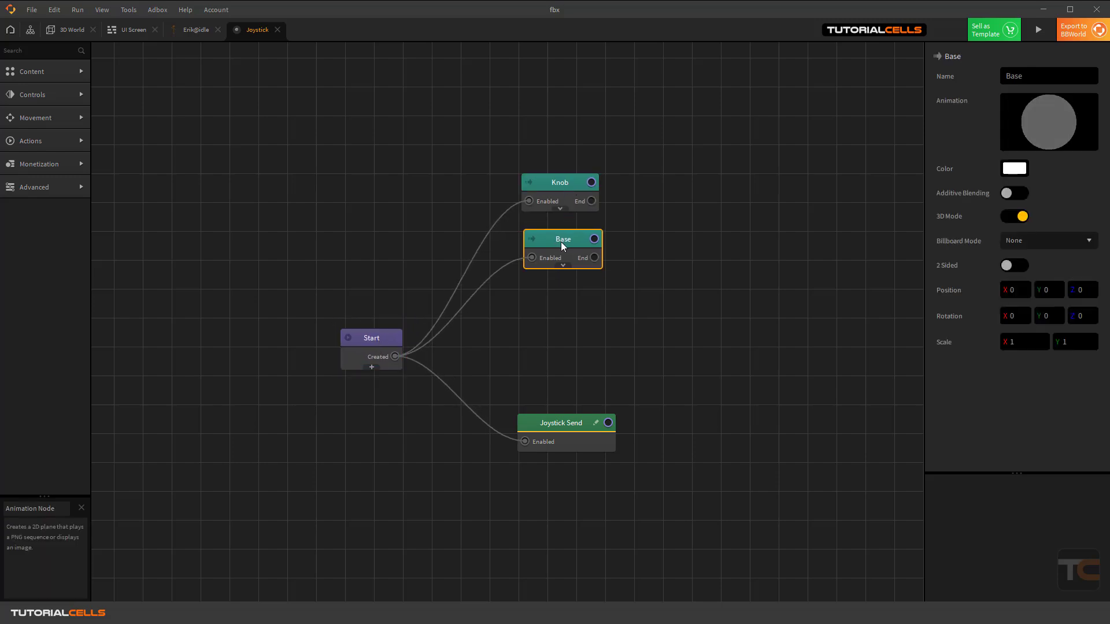
left_click(558, 420)
left_click_drag(558, 420, 556, 408)
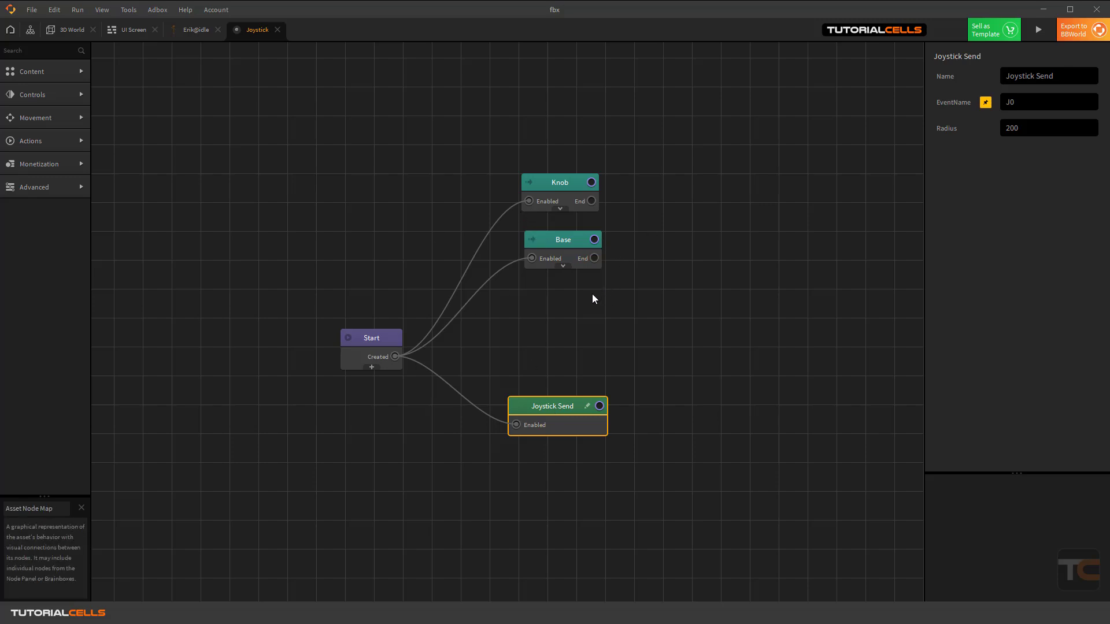
left_click_drag(552, 416, 554, 401)
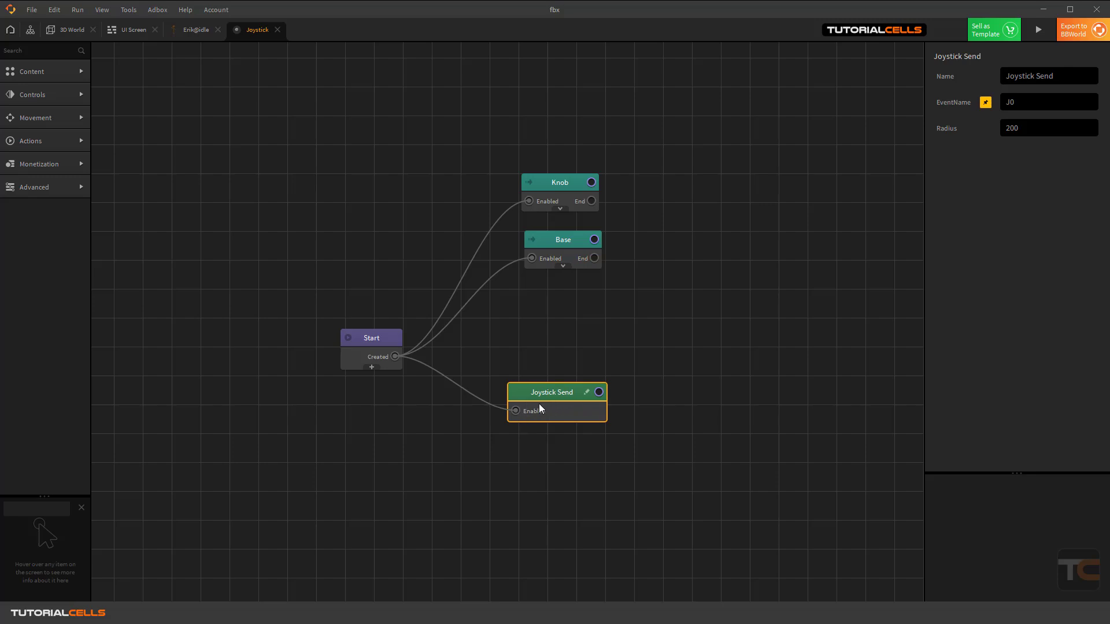
left_click_drag(556, 396, 536, 396)
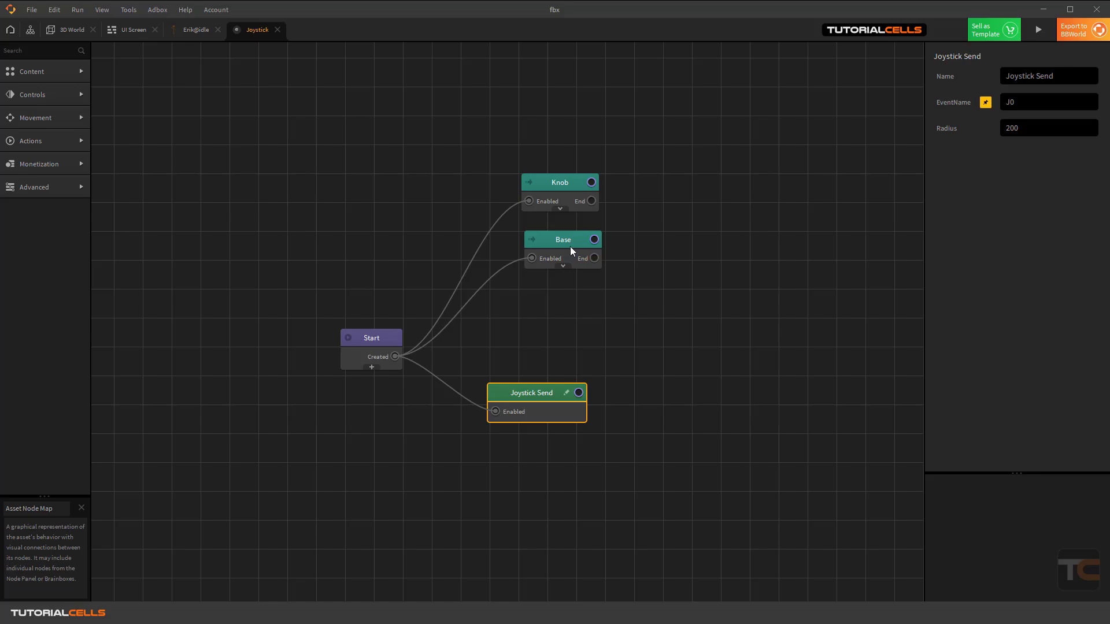
- Check the Receive Joystick node in Erik@idle's node map, and set the EventName of the Joystick Send node to jo
left_click(193, 32)
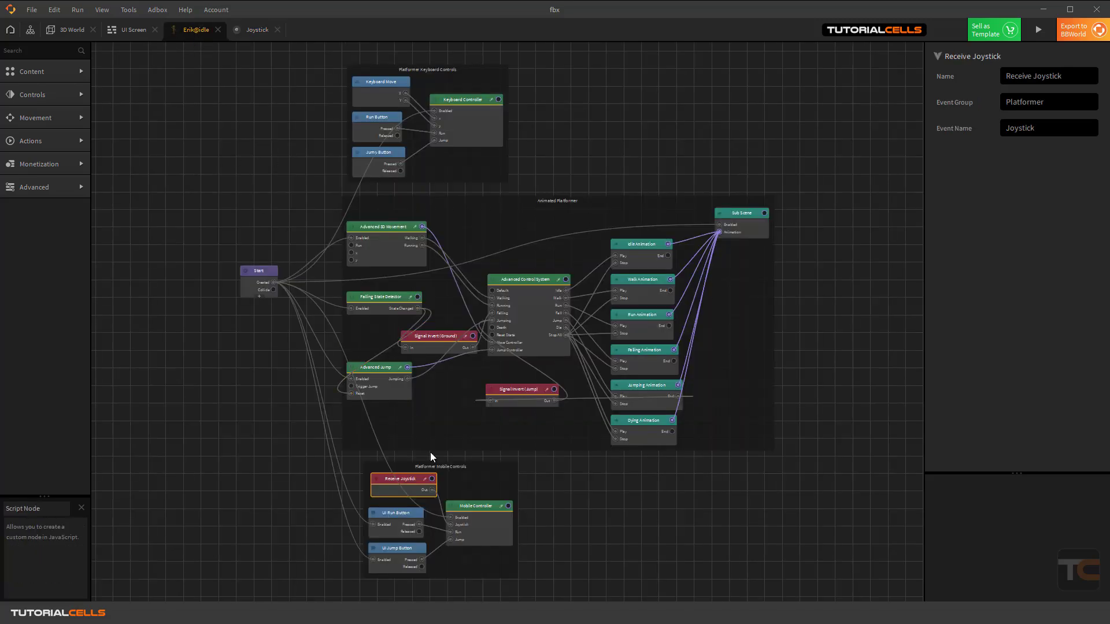
scroll(444, 495, "up", 5)
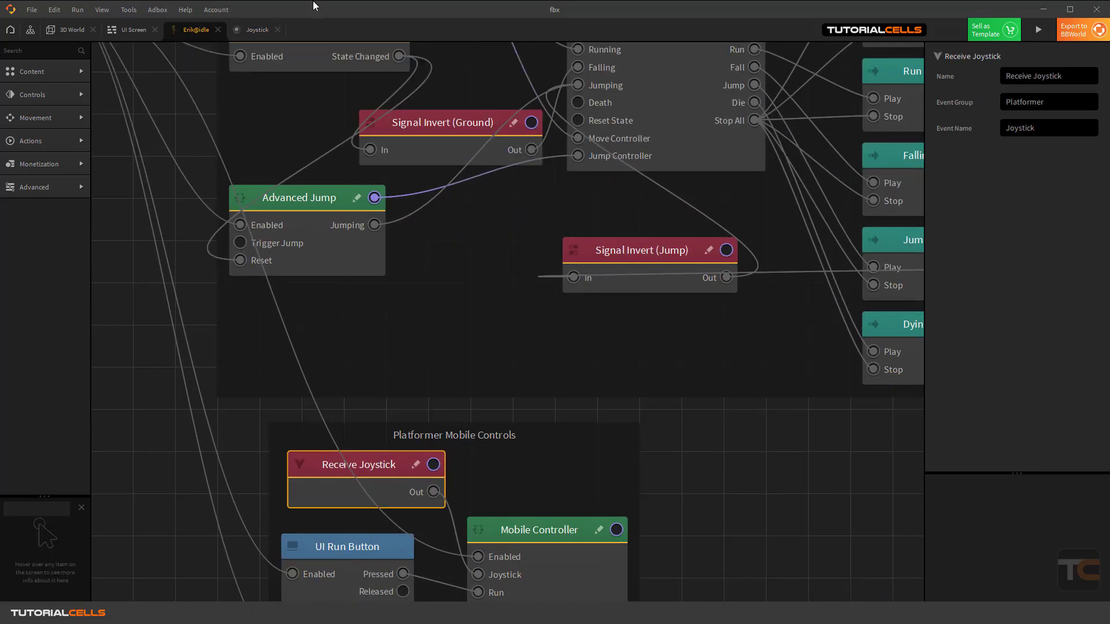
left_click(257, 31)
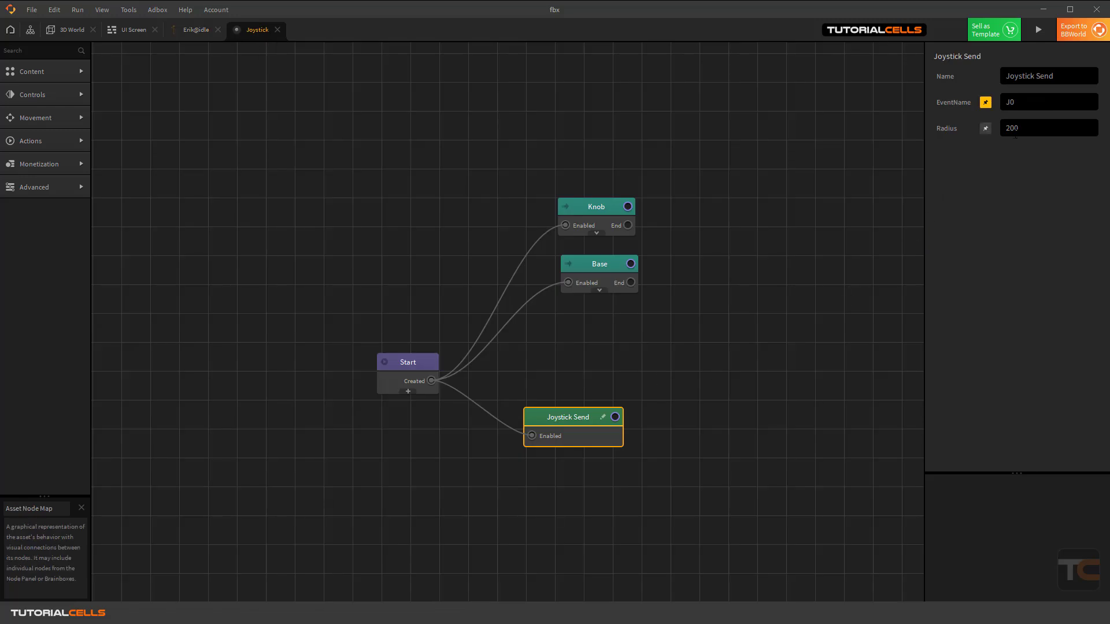
left_click_drag(1029, 102, 942, 121)
type("jo")
key("Return")
left_click(1029, 102)
- In Erik@idle's node map, clear the Receive Joystick node's Event Group and set its Event Name to jo
left_click(198, 26)
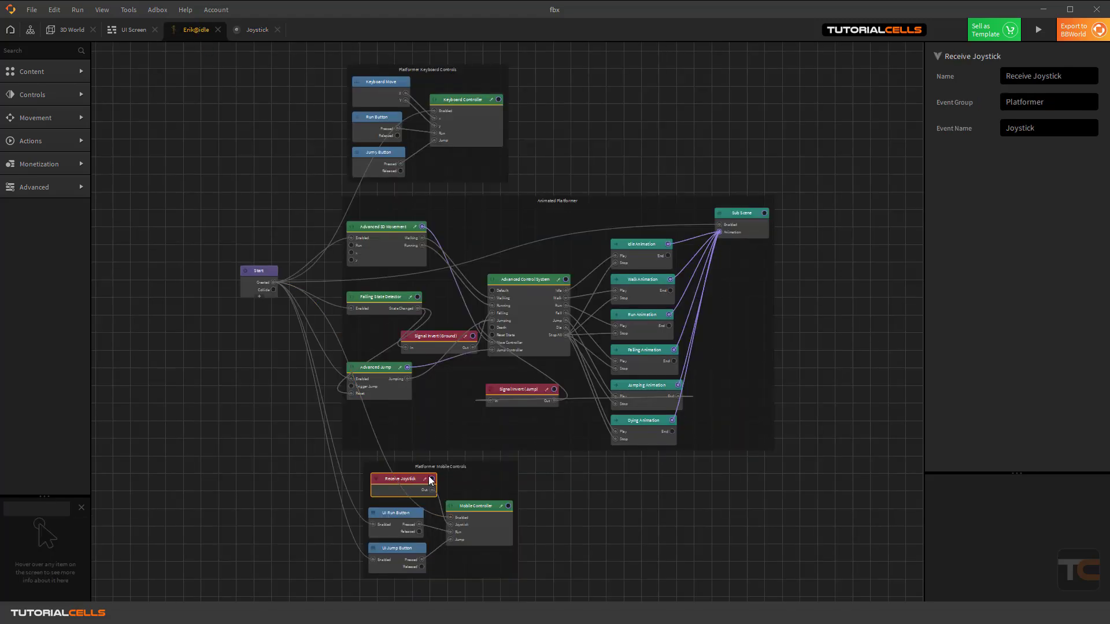
scroll(425, 482, "up", 5)
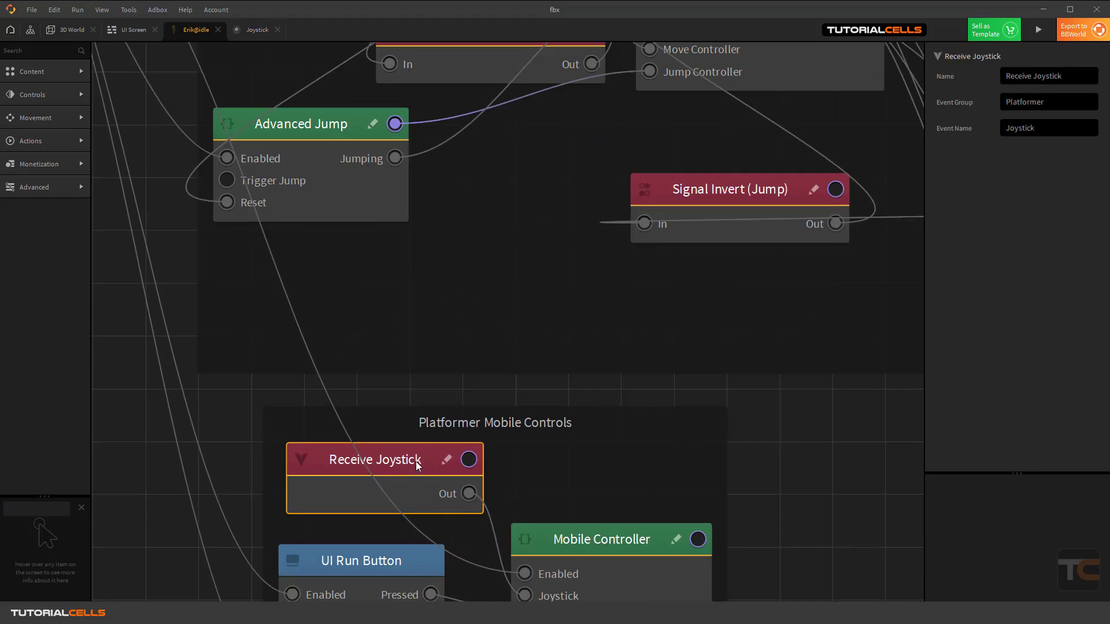
left_click(1017, 101)
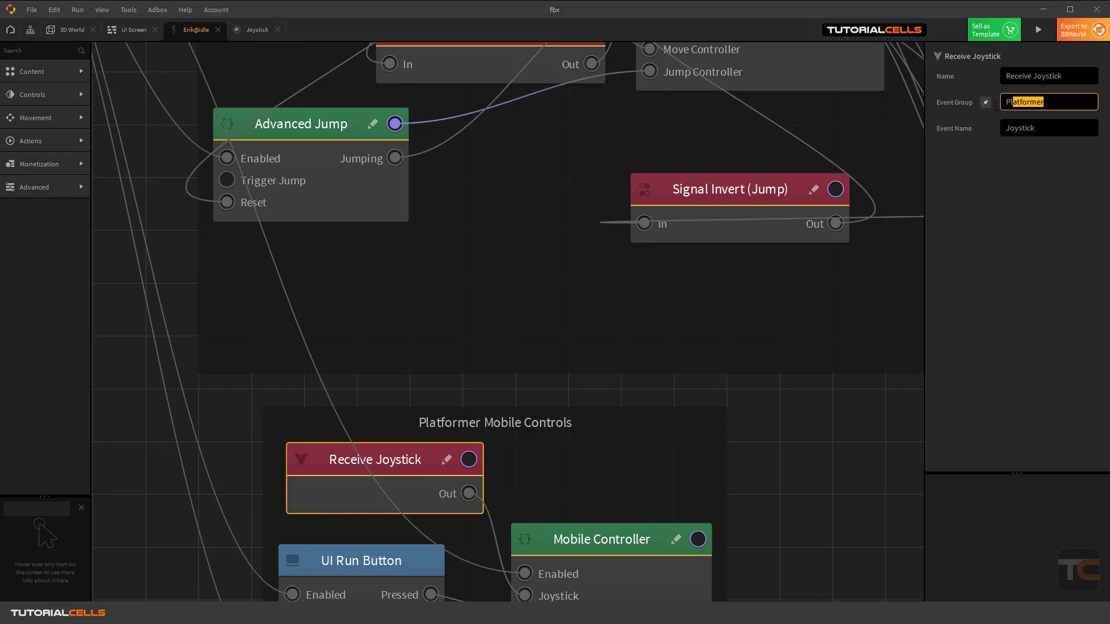
key("BackSpace")
key("Return")
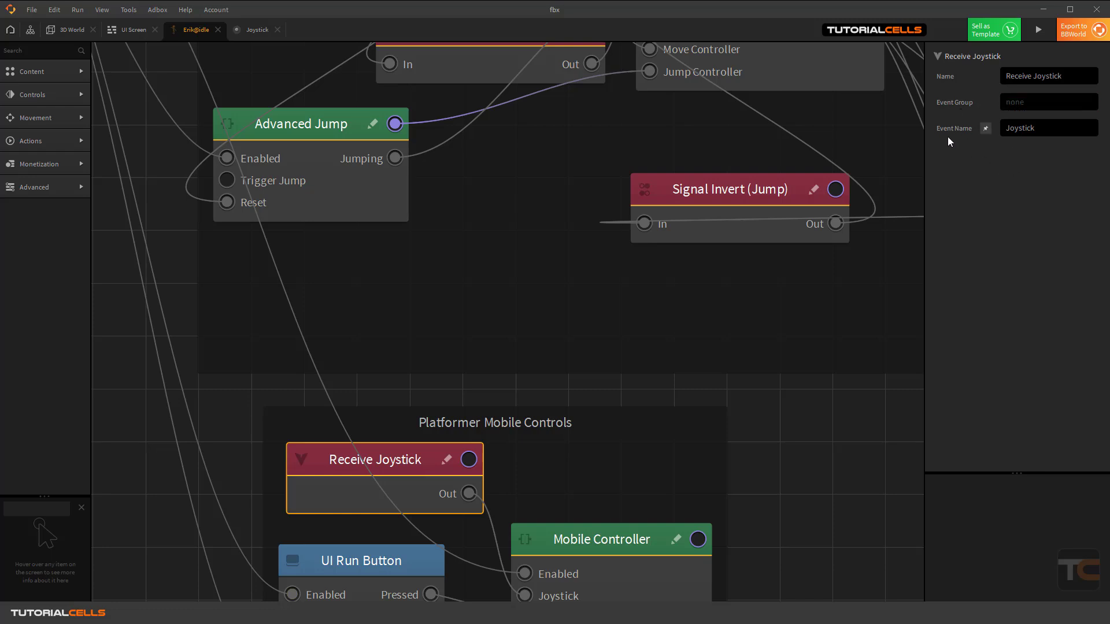
left_click_drag(1041, 128, 931, 140)
type("jo")
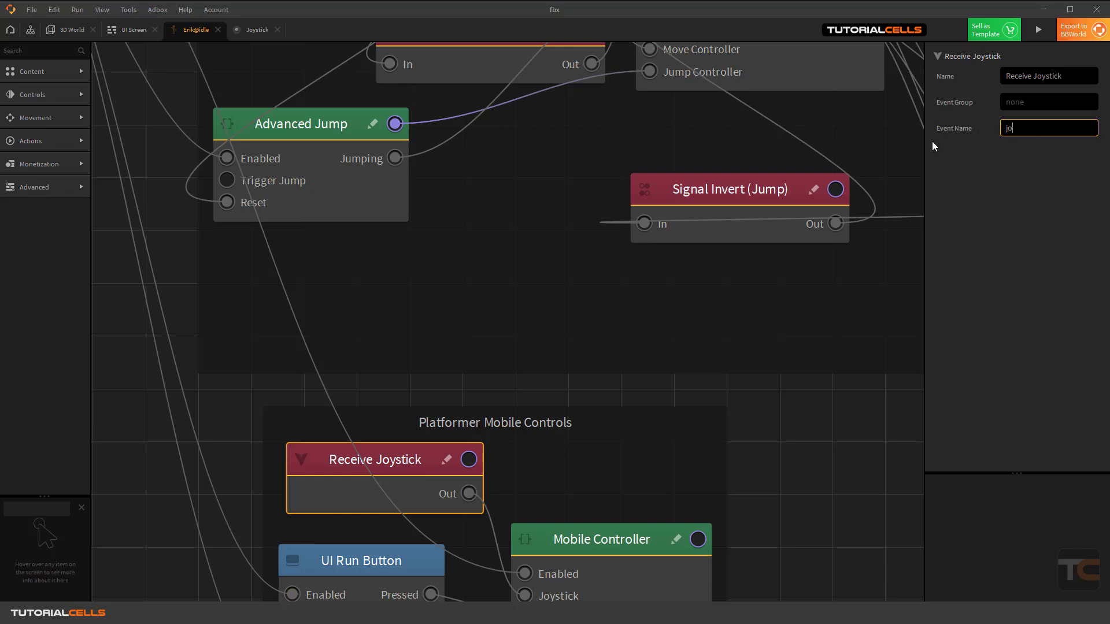
key("Return")
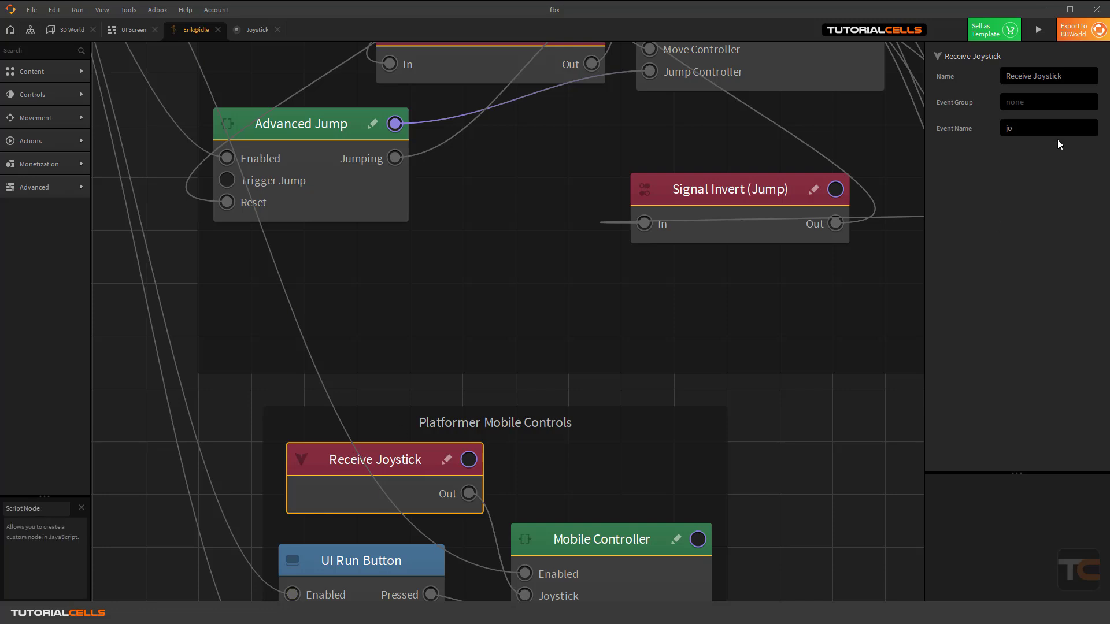
- Run the game preview, move its window so the whole screen shows, and steer the character with the joystick
left_click(1038, 31)
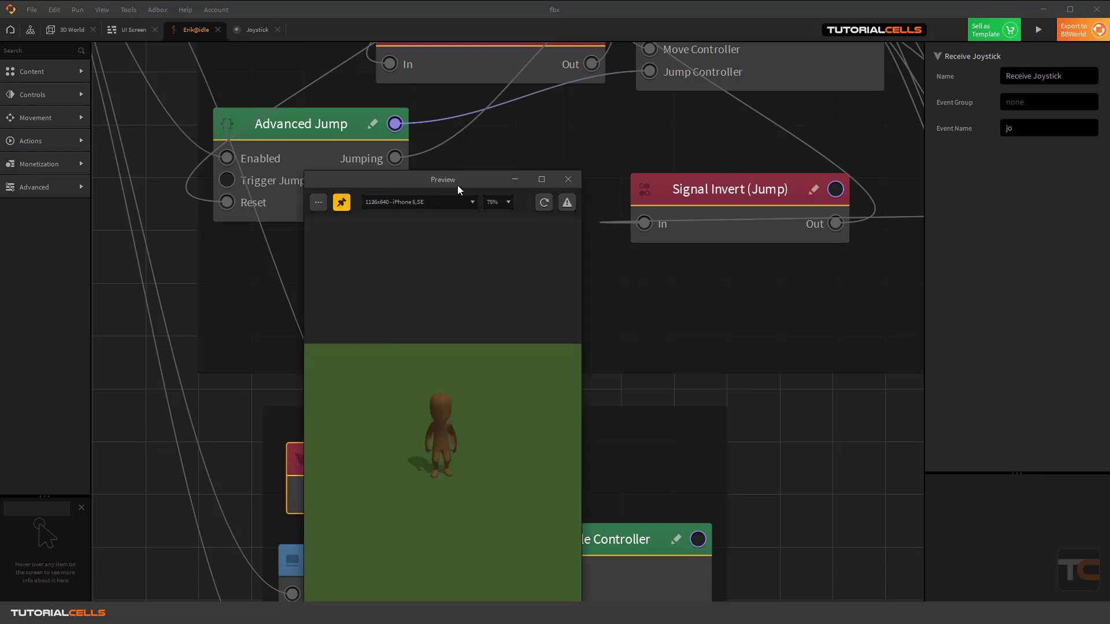
left_click_drag(457, 185, 538, 59)
left_click_drag(608, 548, 583, 512)
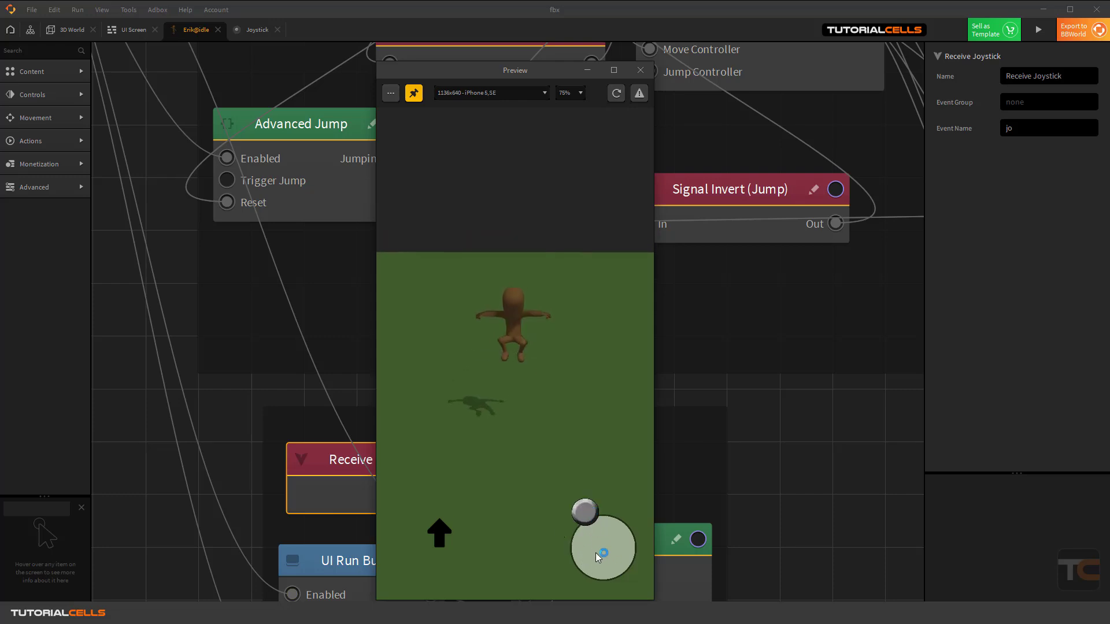
- Close the game preview and shift the arrow Control Button on the UI screen slightly to about X 149.5, Y 150.8
left_click_drag(563, 68, 540, 68)
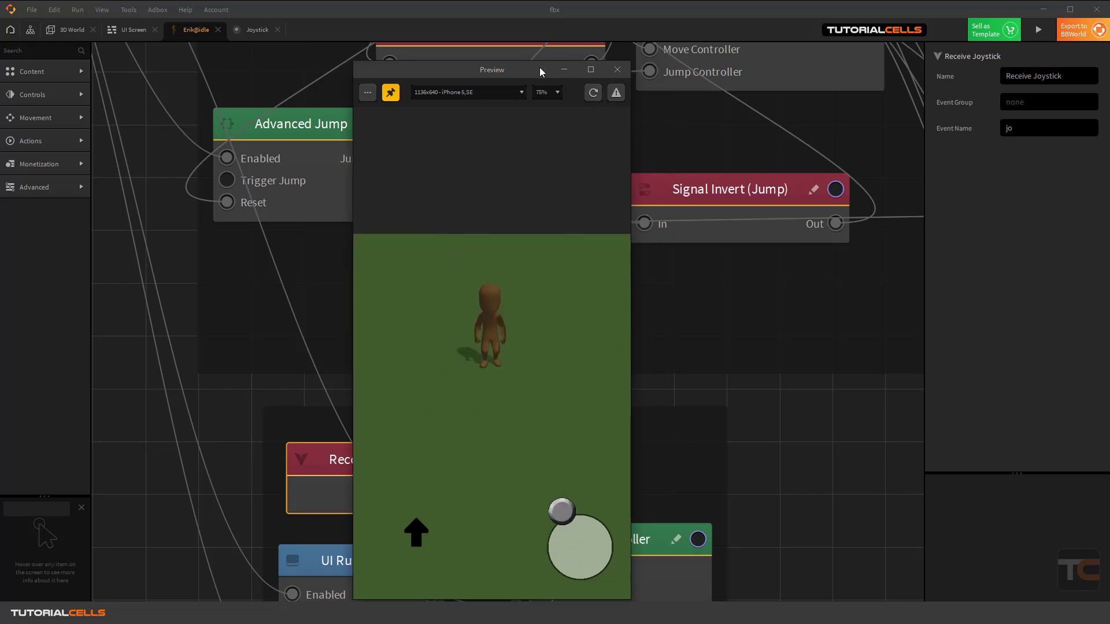
left_click(616, 70)
scroll(411, 229, "down", 2)
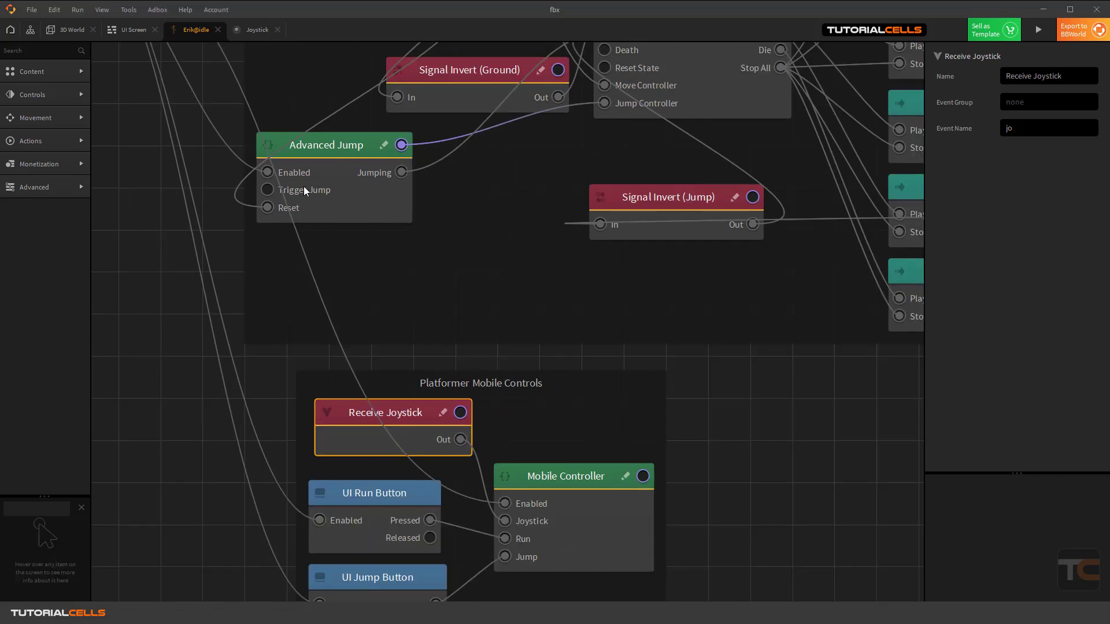
left_click(128, 34)
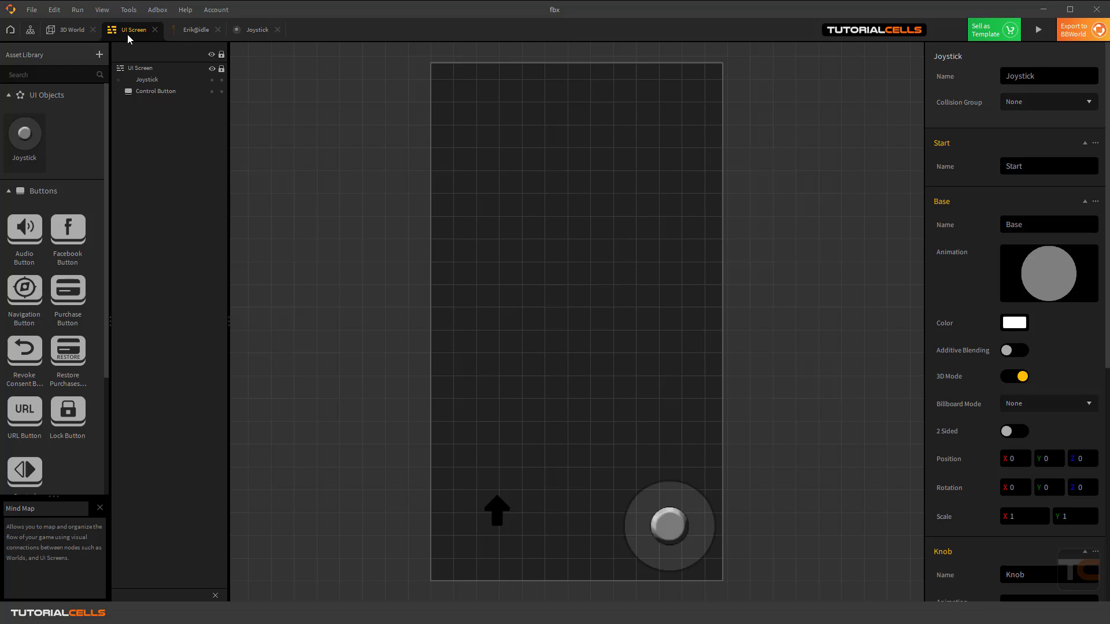
left_click(495, 512)
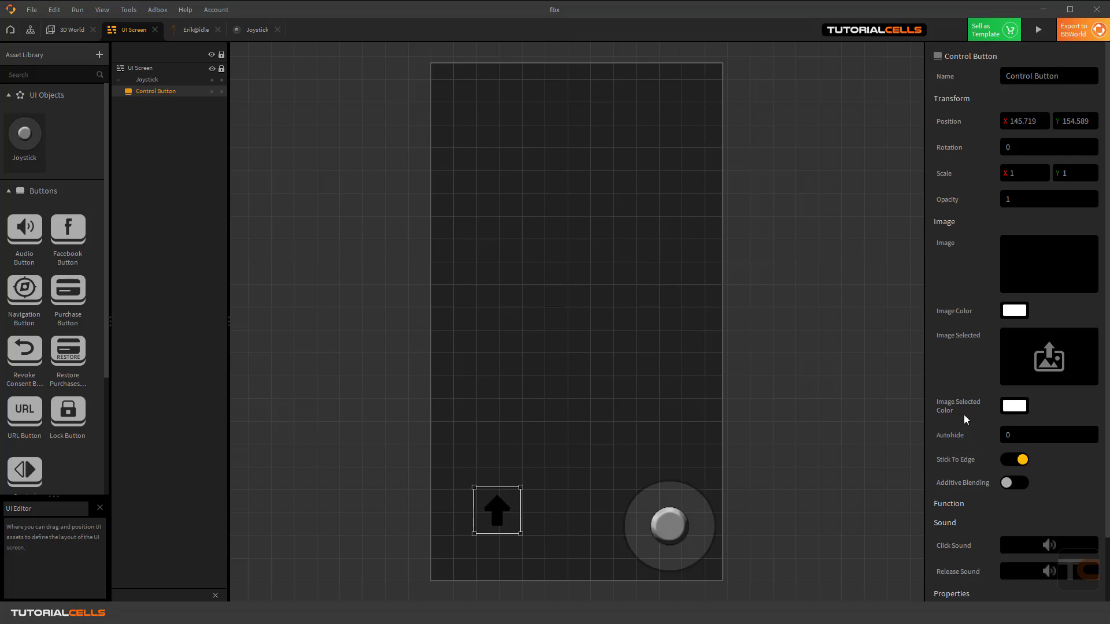
left_click_drag(494, 518, 496, 519)
- In Erik@idle's node map, set Run UI Button to None for the UI Run Button node in Platformer Mobile Controls
left_click(71, 32)
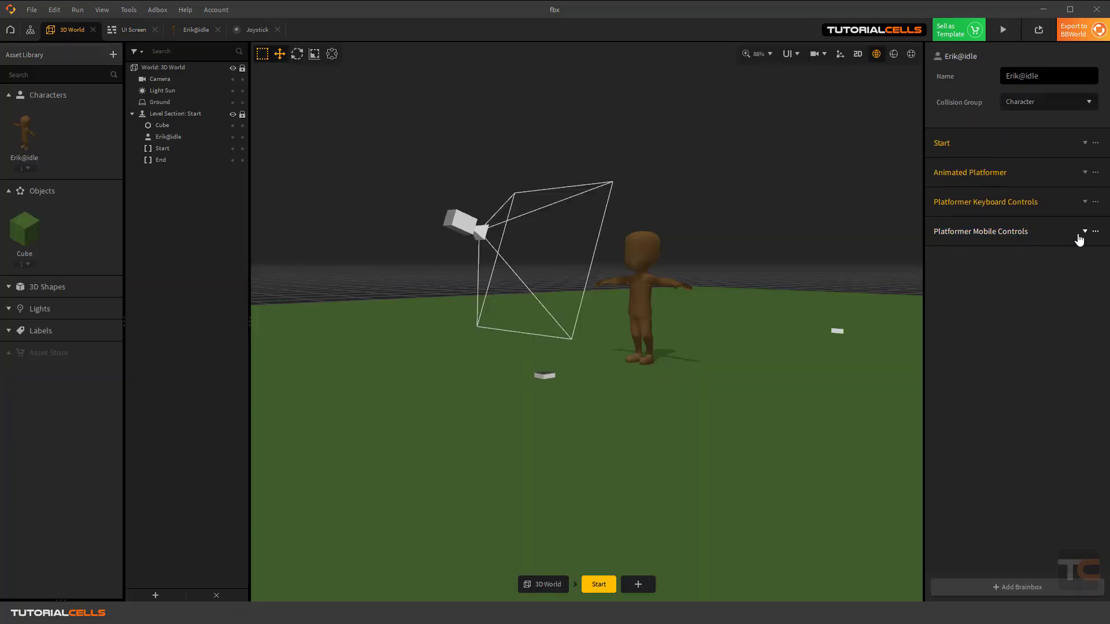
left_click(200, 36)
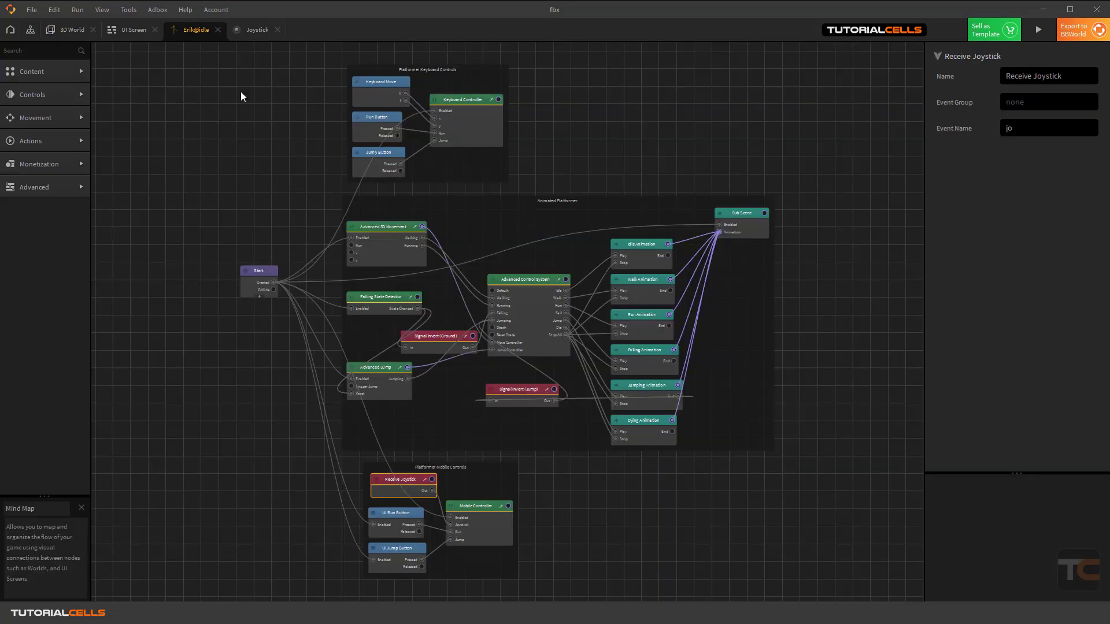
scroll(422, 537, "up", 6)
right_click(436, 498)
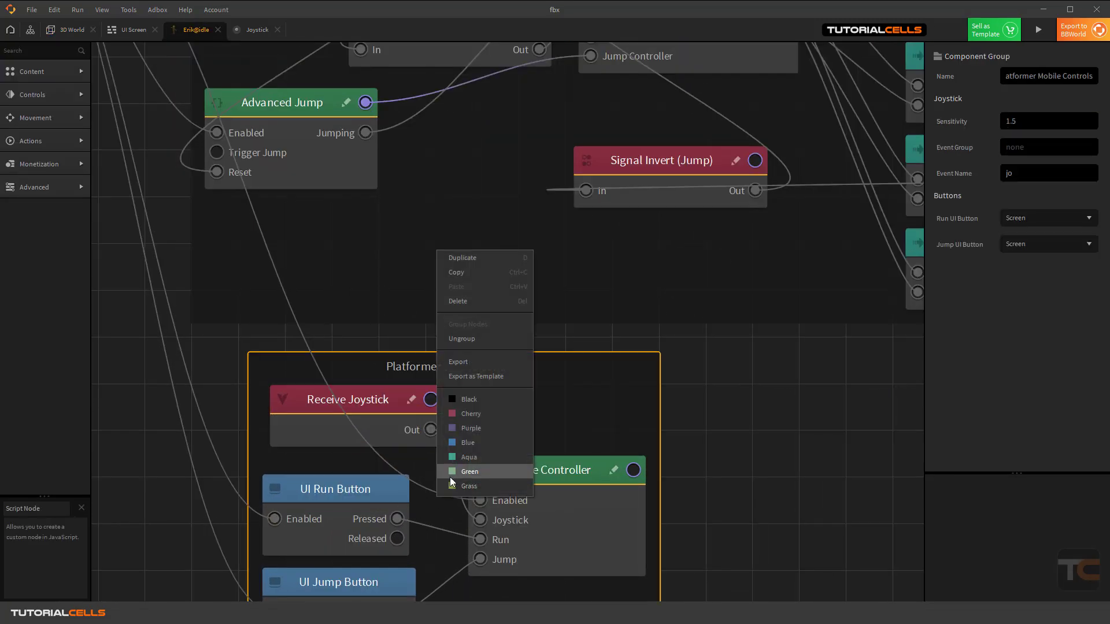
left_click(738, 408)
middle_click_drag(739, 407, 768, 330)
scroll(768, 330, "up", 1)
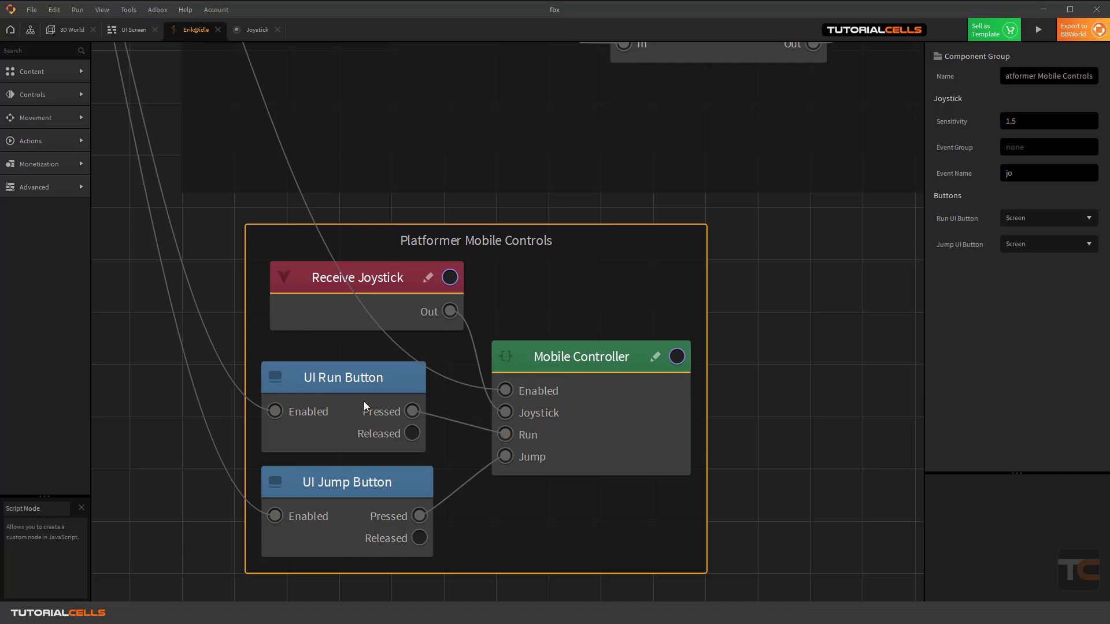
left_click(348, 378)
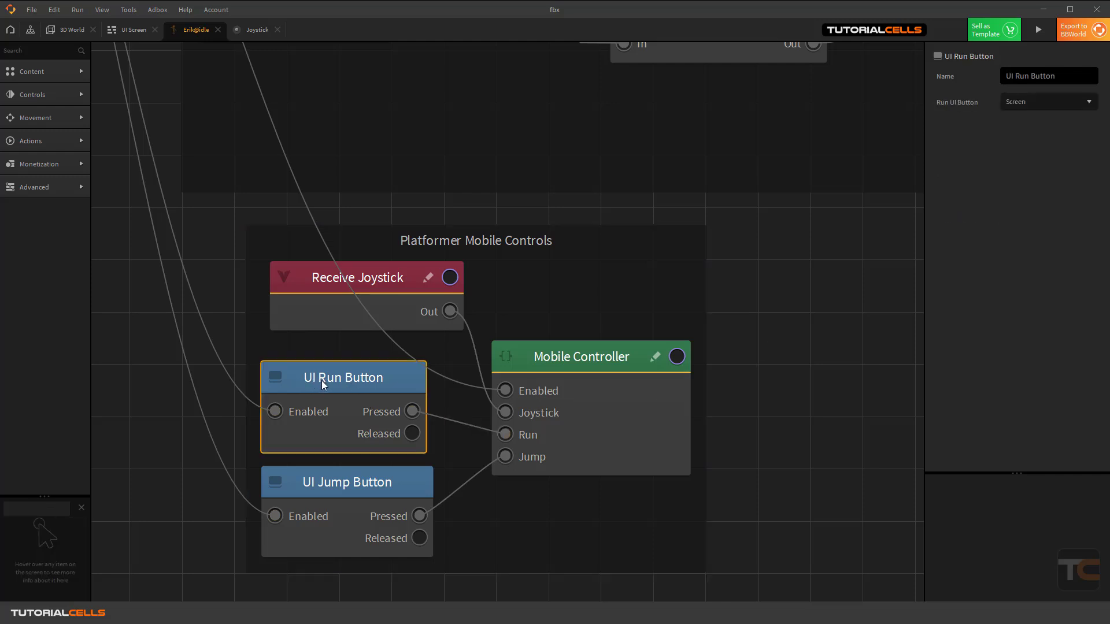
left_click(1011, 102)
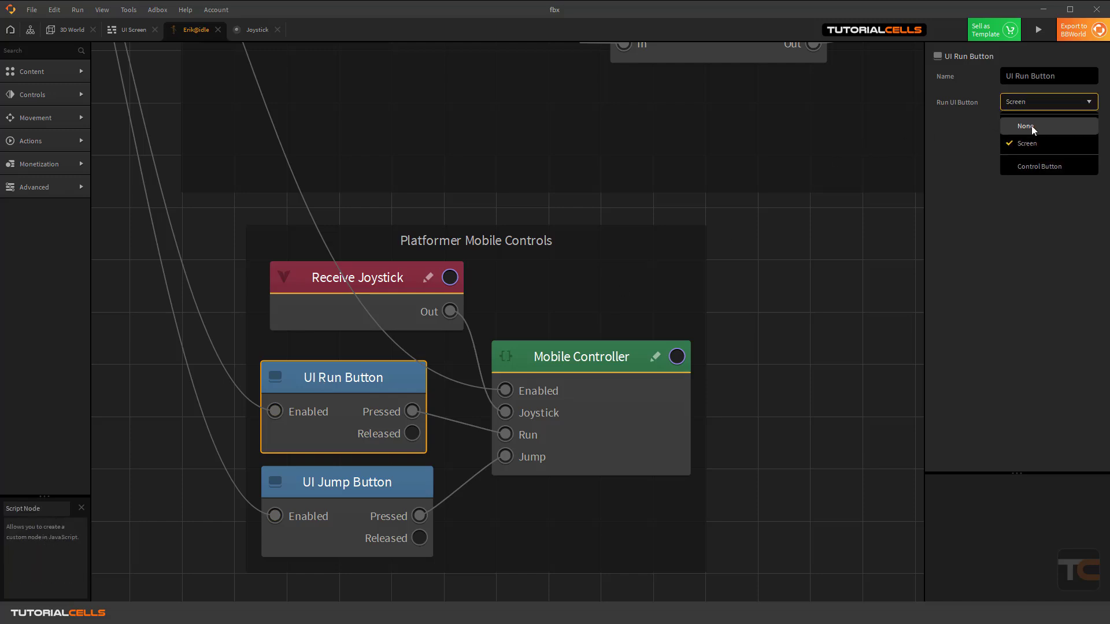
left_click(1031, 127)
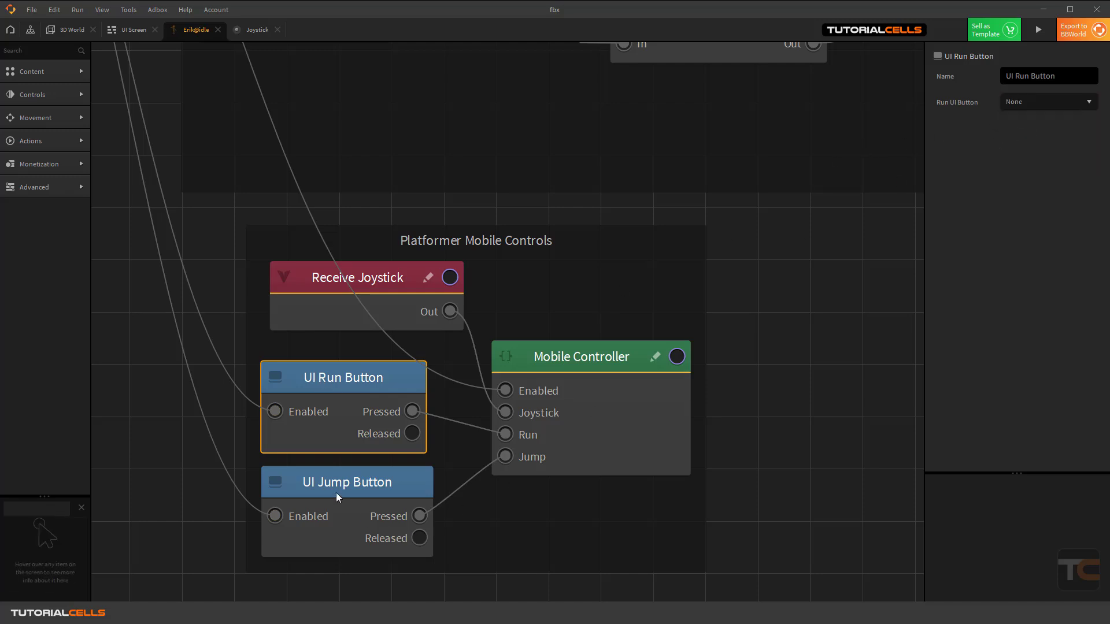
- Compare the button assignments of the UI Jump Button and UI Run Button nodes
left_click_drag(338, 496, 335, 497)
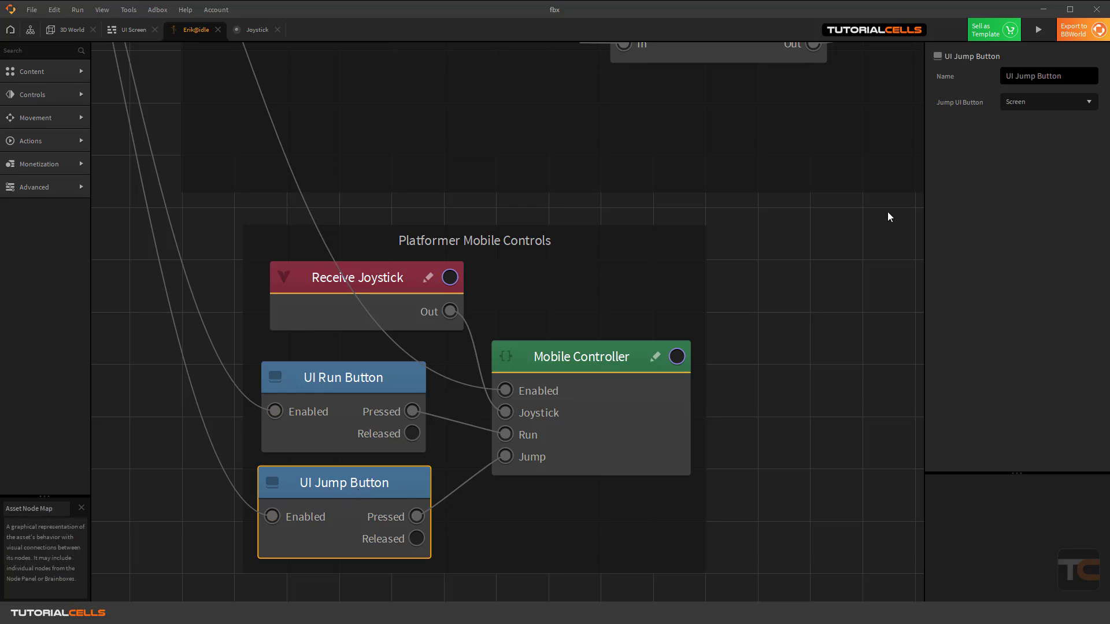
left_click(358, 383)
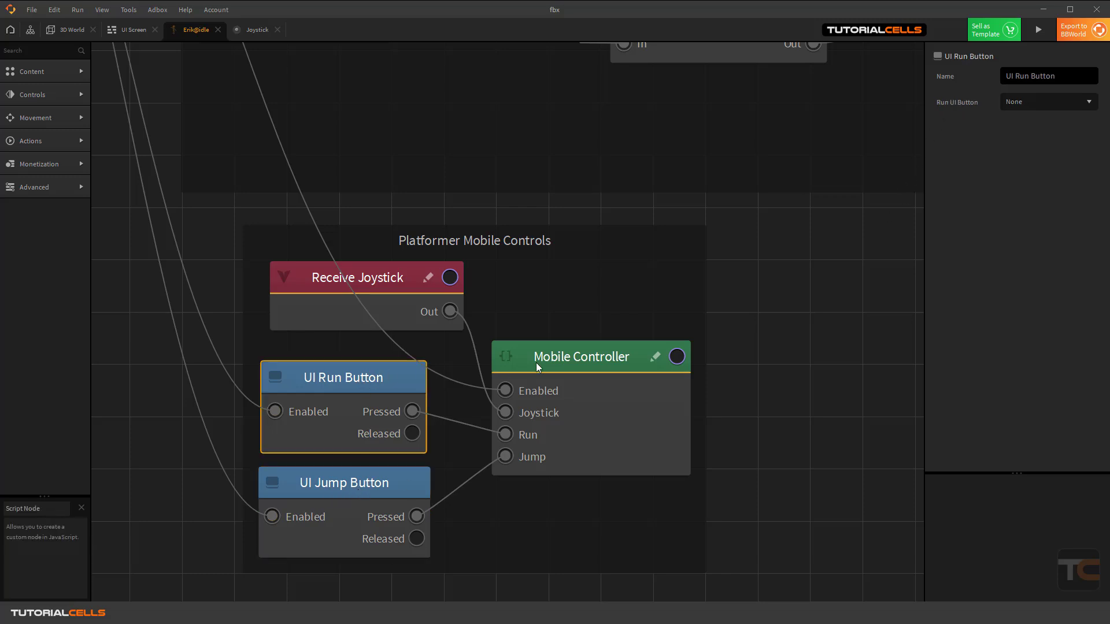
left_click(383, 483)
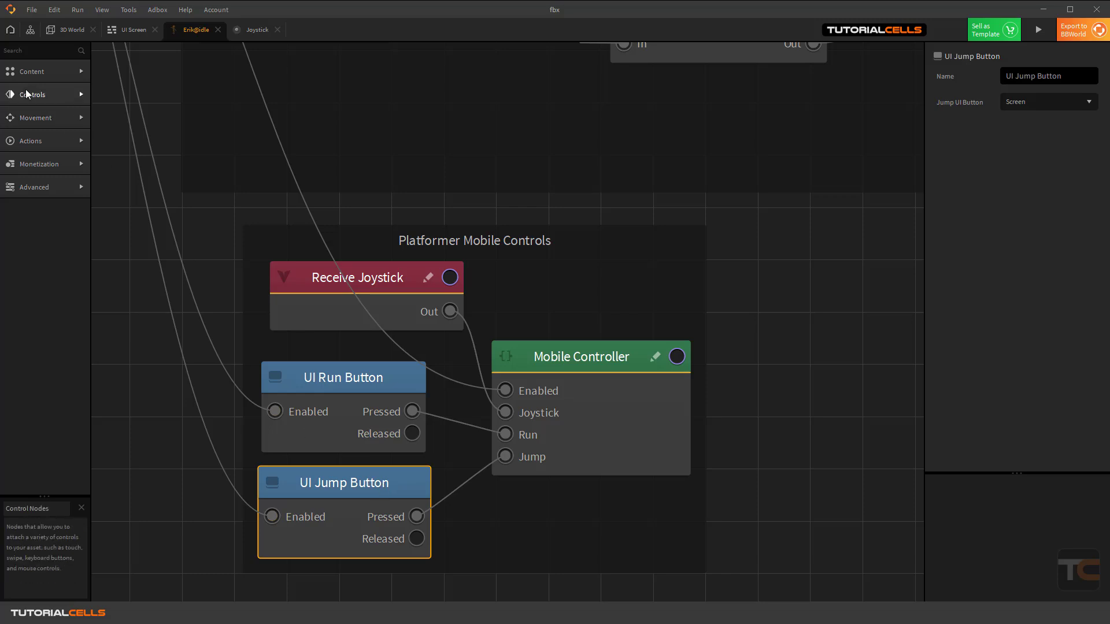
- Rename the arrow Control Button on the UI screen to jump
left_click(133, 30)
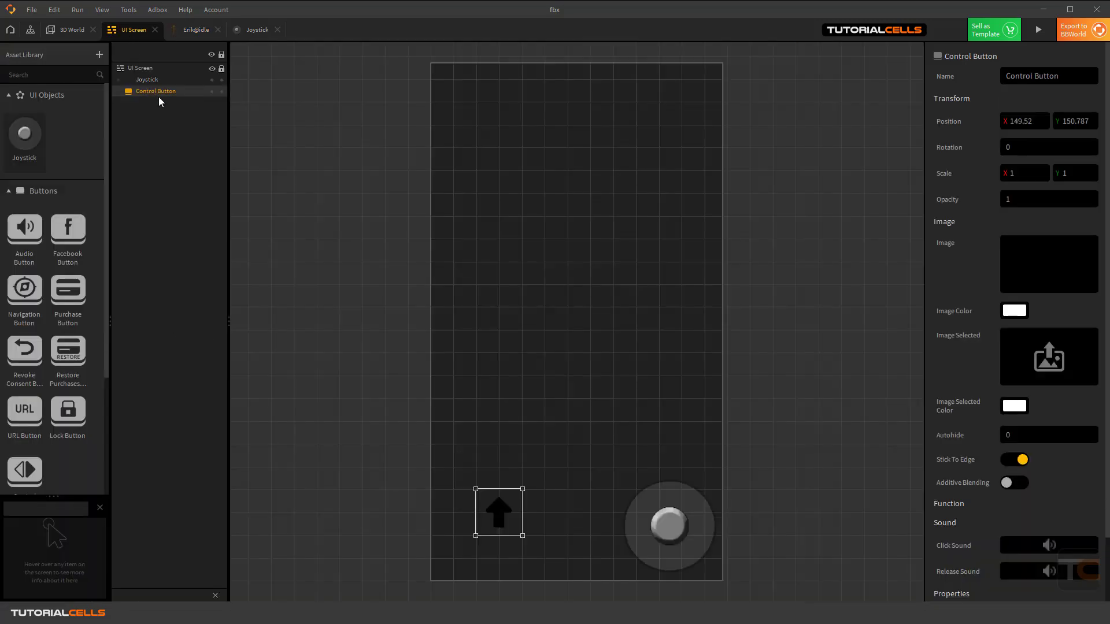
left_click(132, 69)
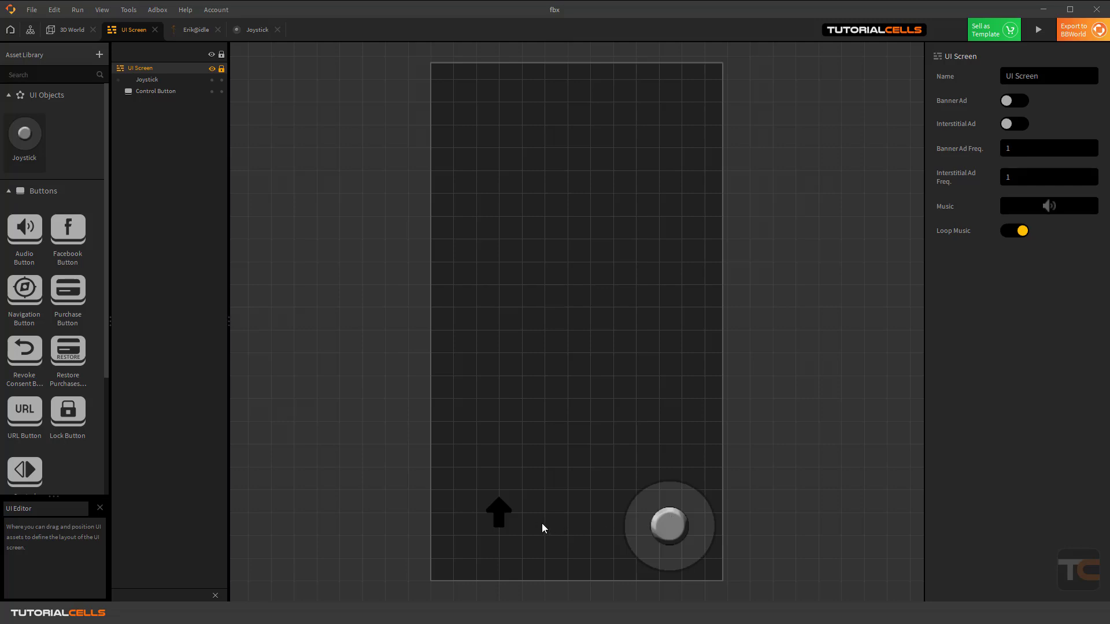
left_click(154, 92)
mouse_move(1094, 243)
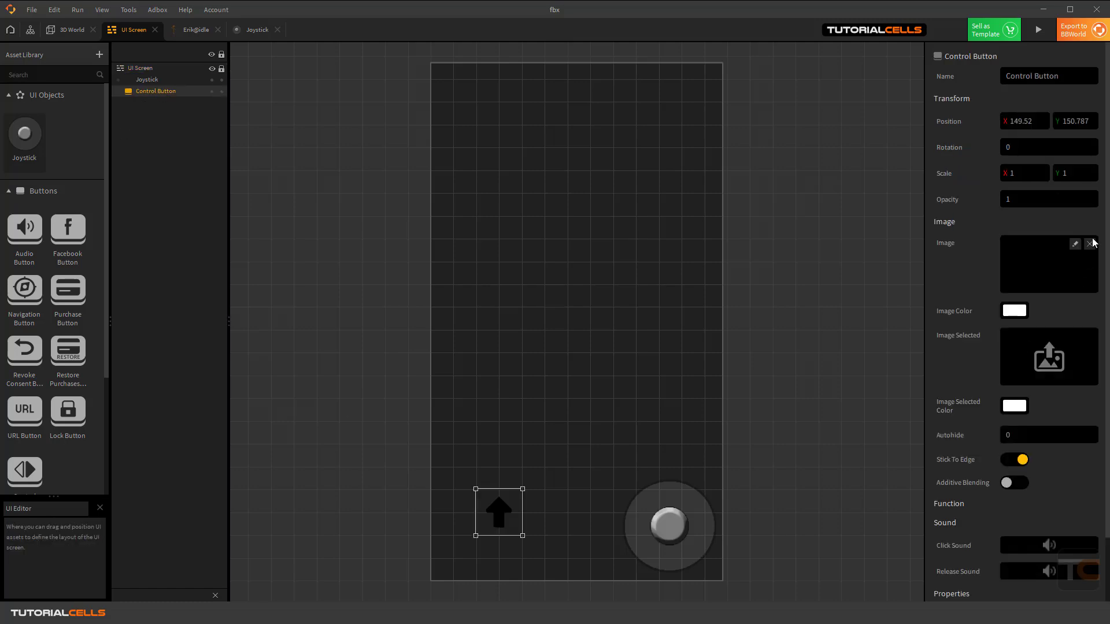
left_click_drag(1074, 78, 945, 81)
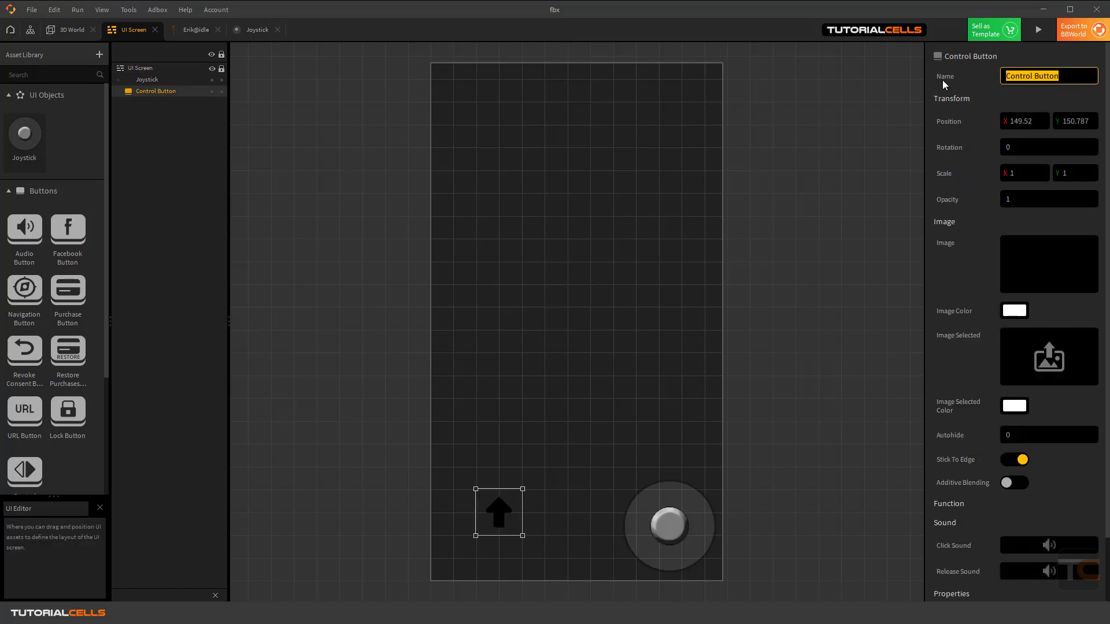
type("jump")
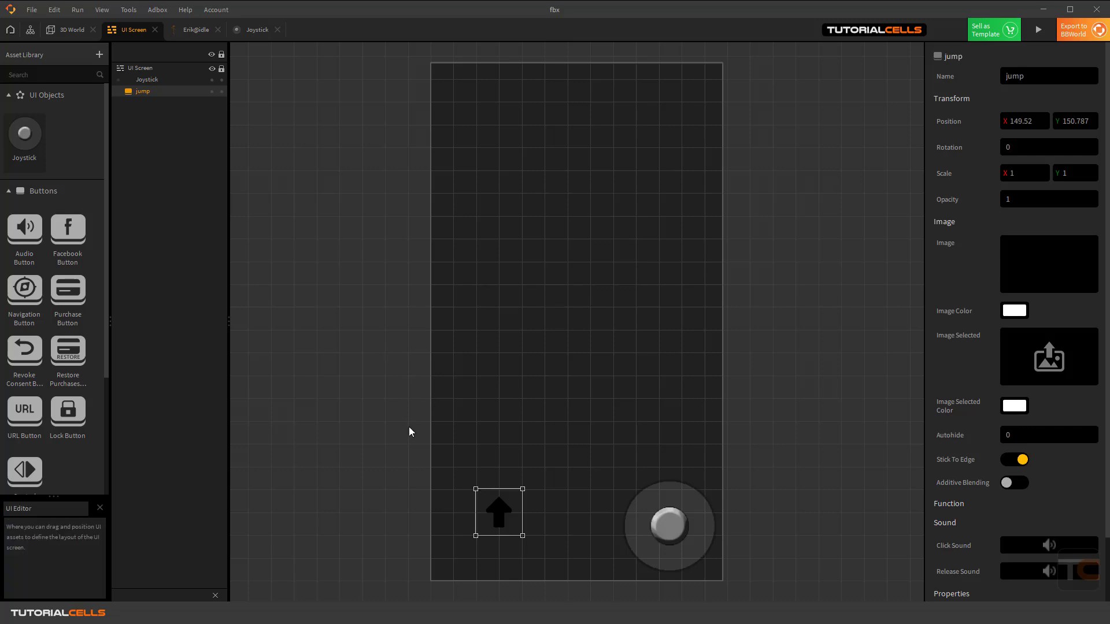
- Close the Joystick node map and assign the jump button as Jump UI Button of Erik@idle's UI Jump Button node
left_click(277, 29)
left_click(191, 29)
scroll(424, 523, "up", 5)
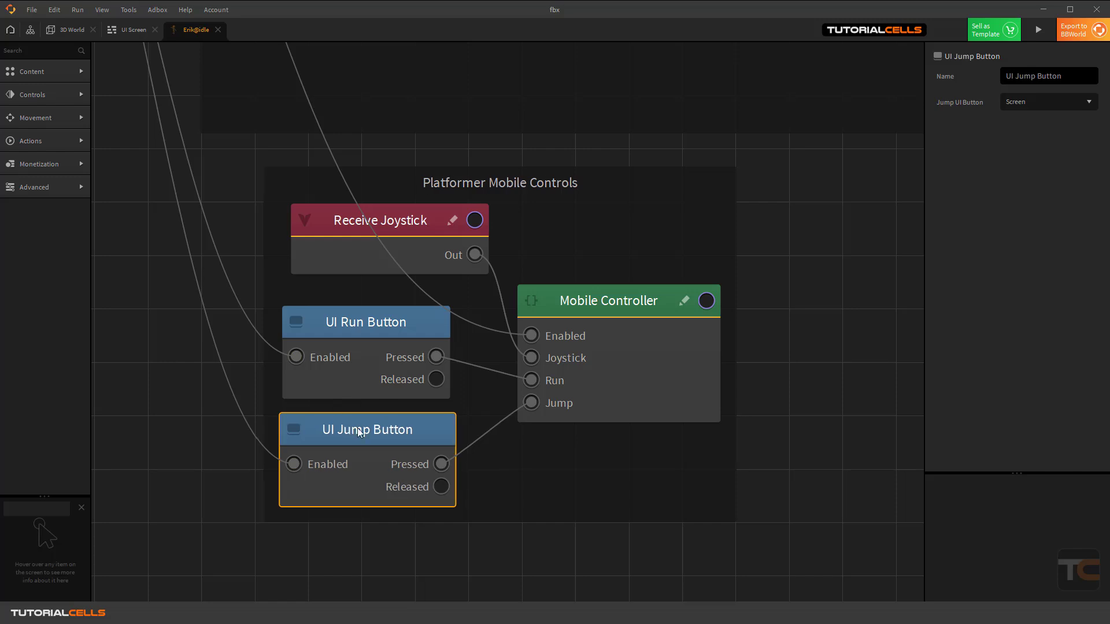
left_click_drag(357, 428, 360, 428)
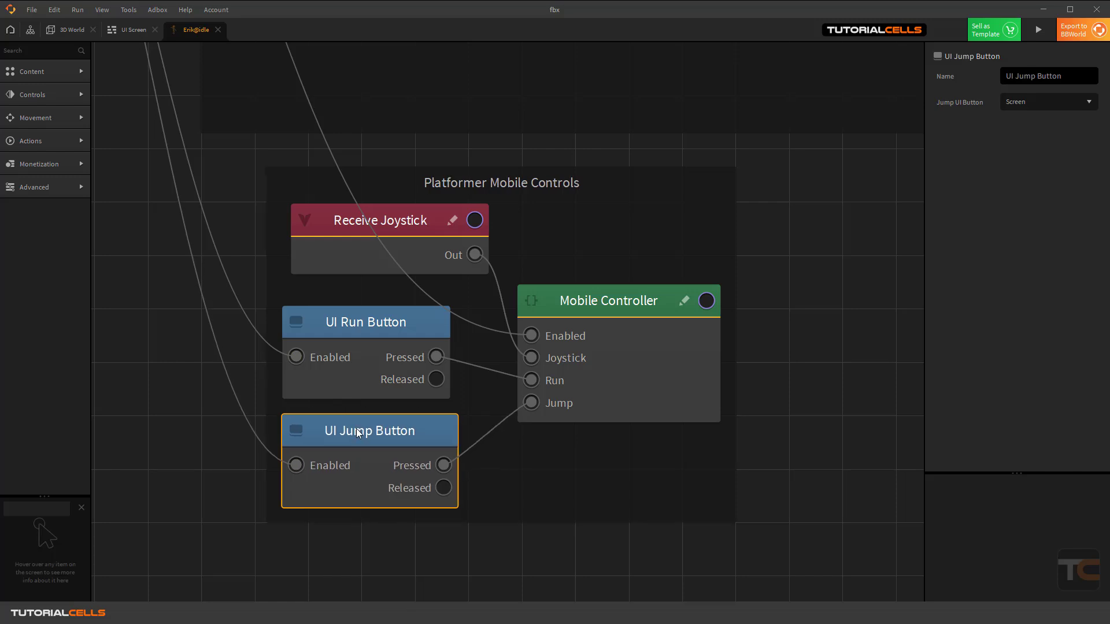
left_click(1027, 105)
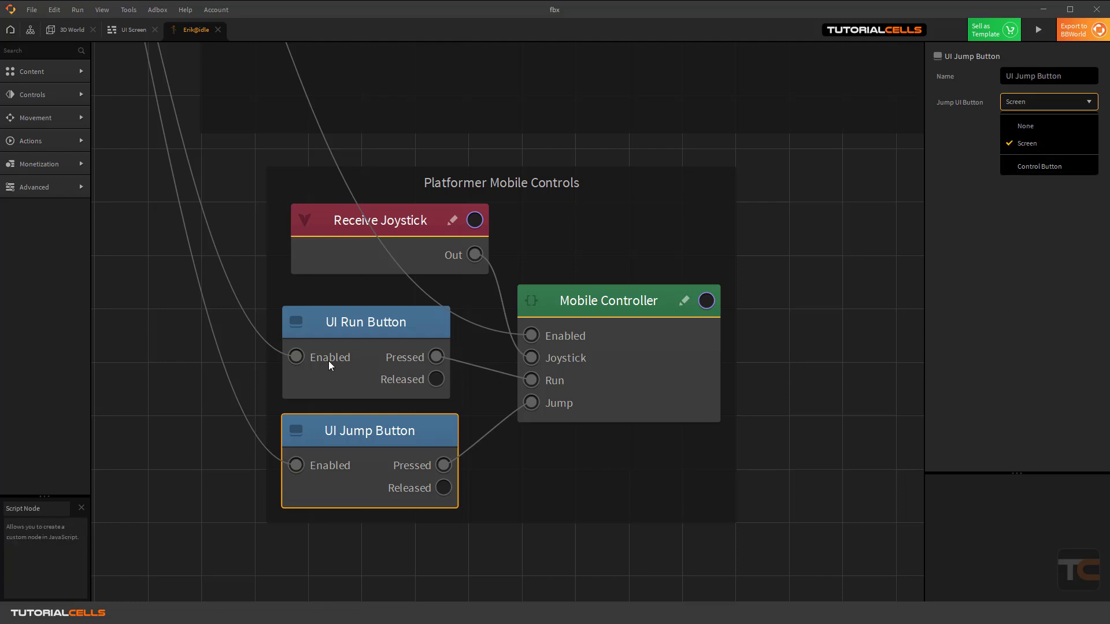
left_click(373, 336)
left_click(387, 435)
left_click(373, 321)
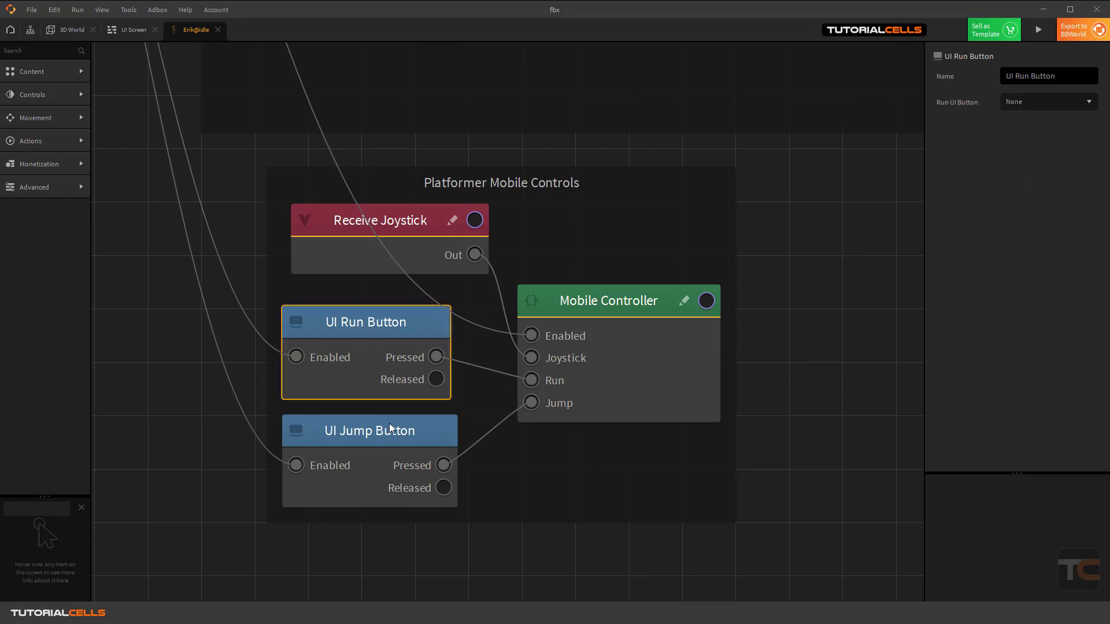
left_click(390, 425)
left_click(1066, 101)
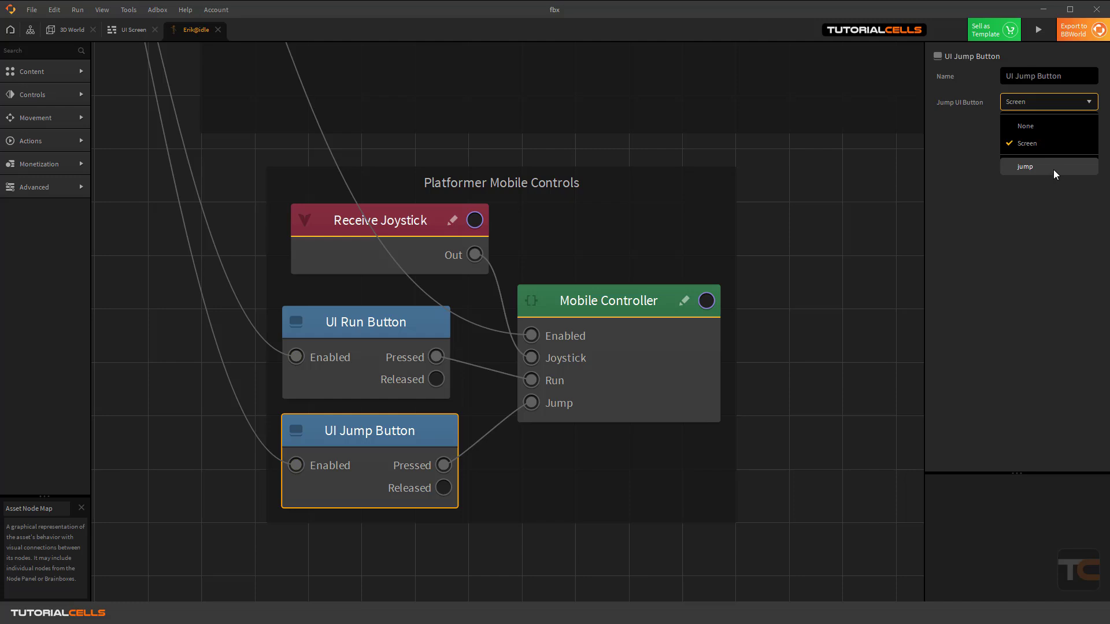
left_click(1025, 169)
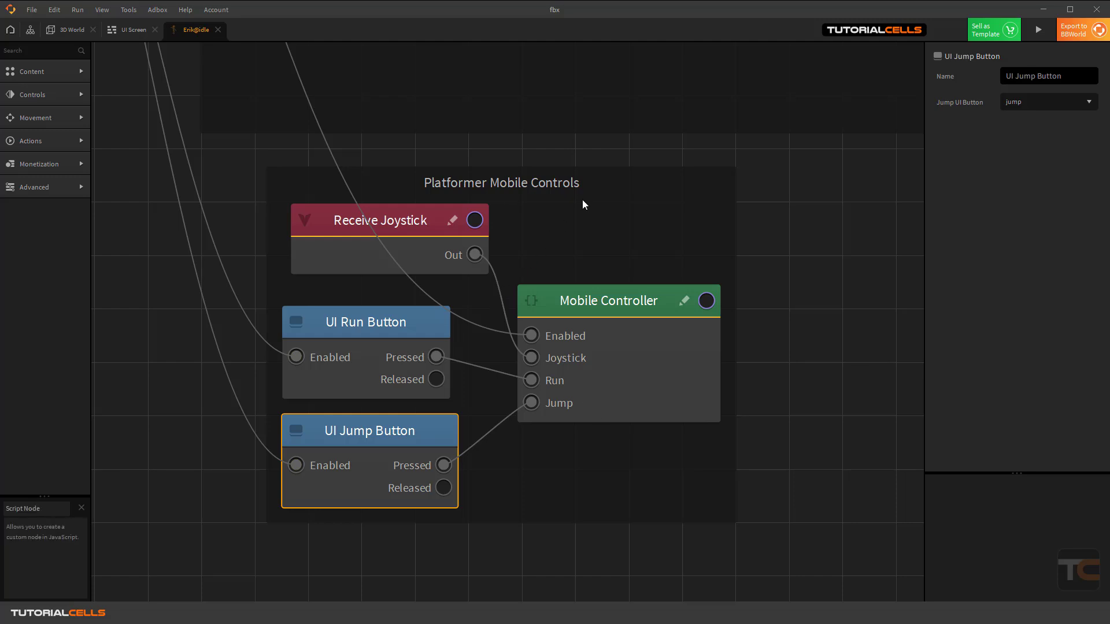
- Run the game preview, test the arrow button's jump and the joystick's movement, and close the preview
left_click(1037, 32)
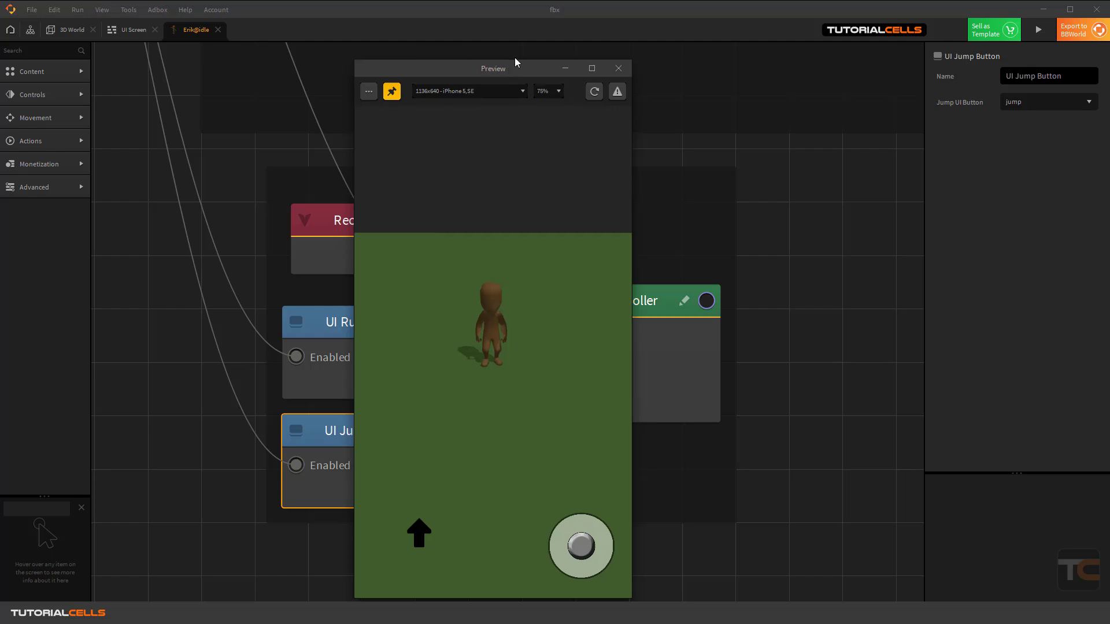
left_click_drag(516, 61, 527, 42)
left_click(434, 509)
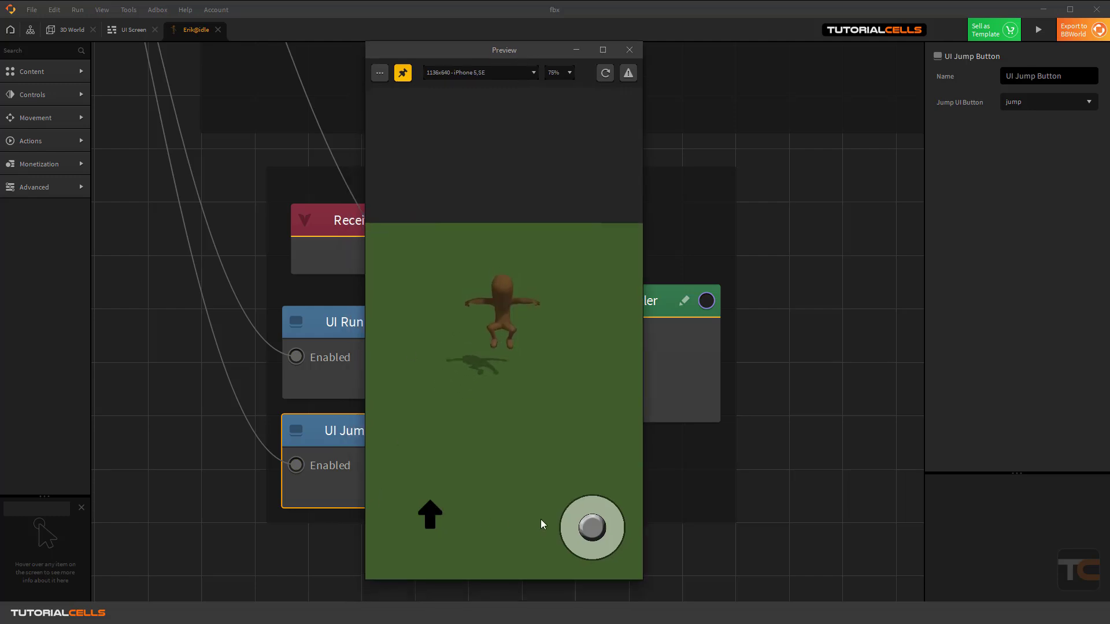
mouse_move(592, 527)
left_mouse_down()
mouse_move(594, 513)
mouse_move(602, 540)
mouse_move(593, 513)
mouse_move(582, 543)
mouse_move(595, 547)
left_mouse_up()
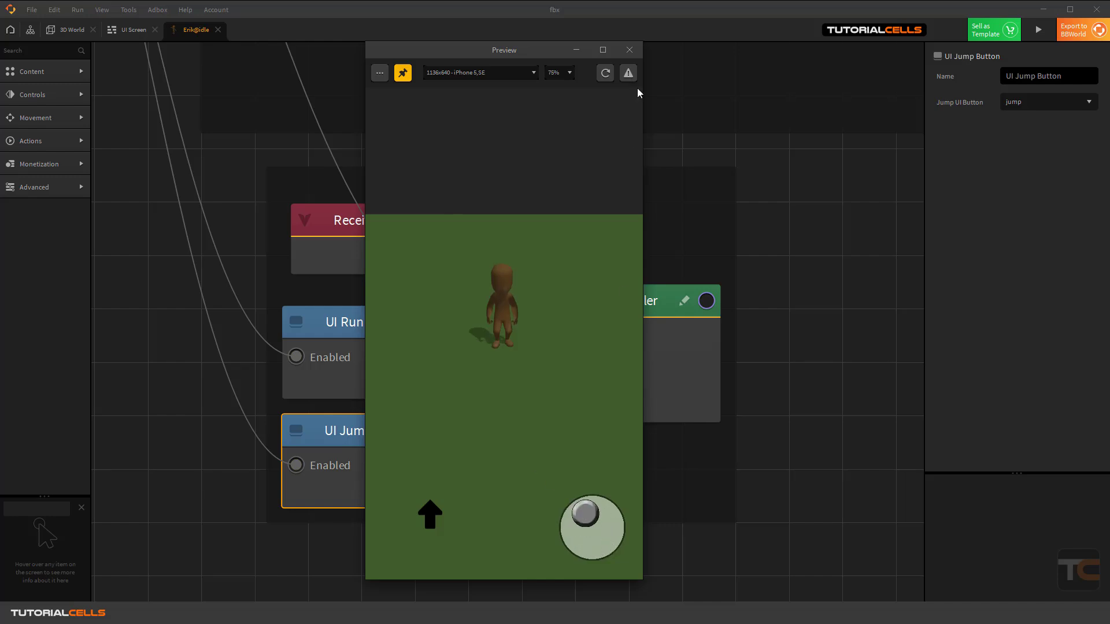
left_click(630, 51)
scroll(408, 244, "down", 2)
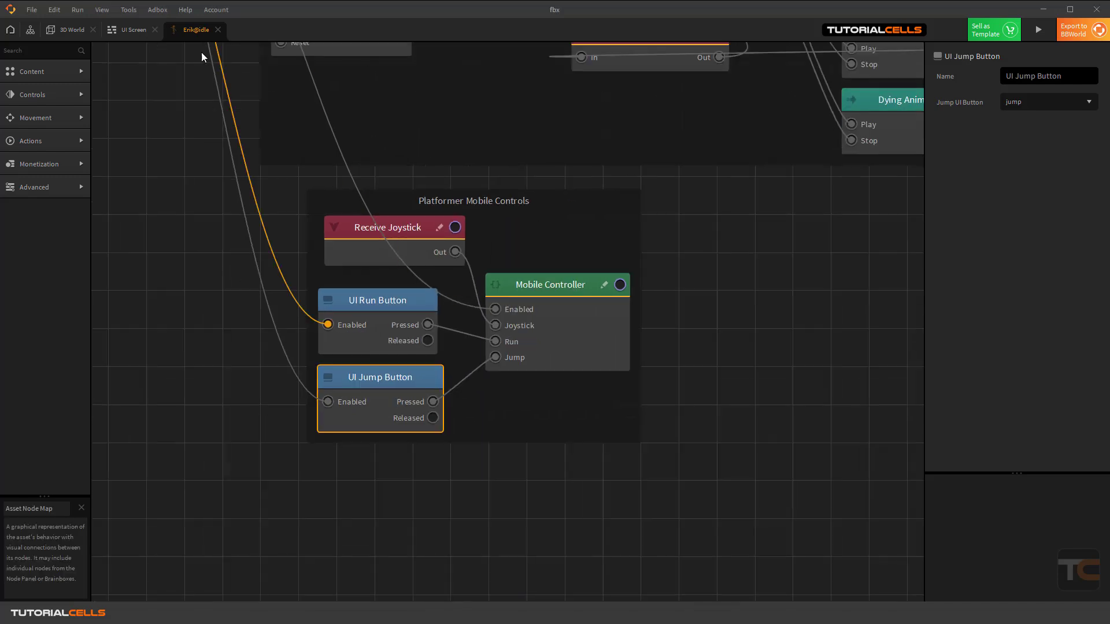
- Open the UI screen joystick's node map and review the settings of its Knob, Base and Joystick Send nodes
left_click(121, 33)
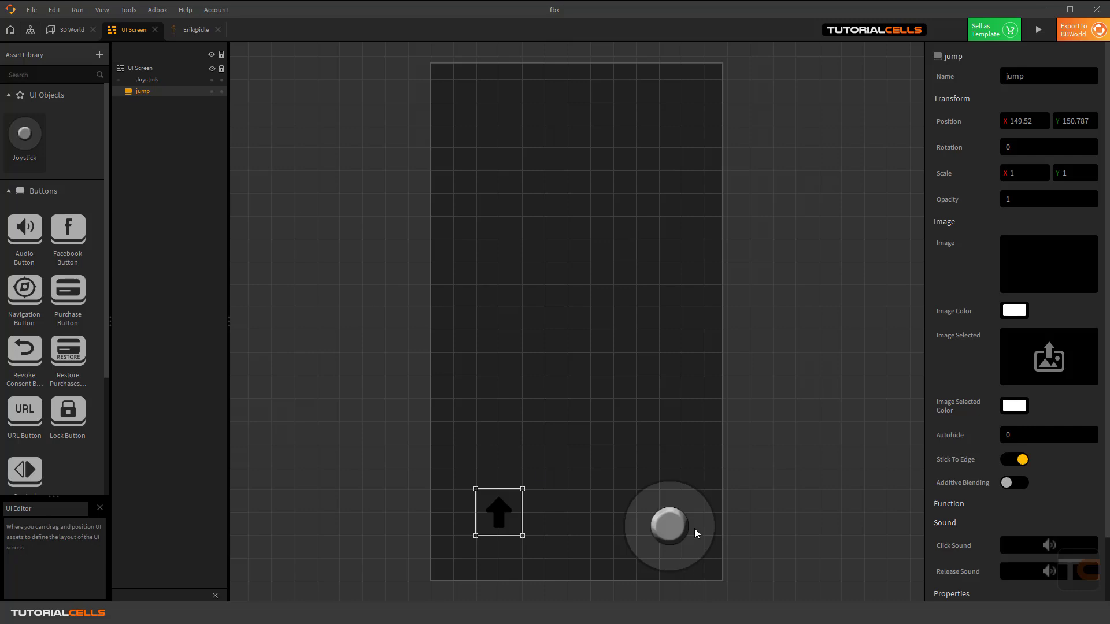
left_click(678, 523)
double_click(40, 139)
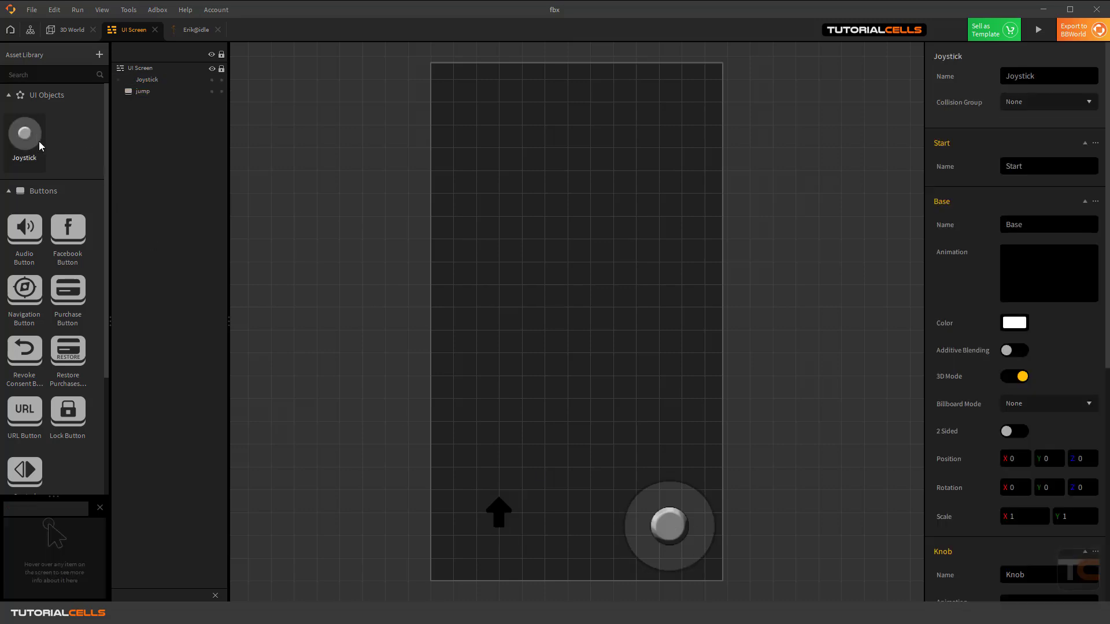
left_click_drag(578, 417, 590, 424)
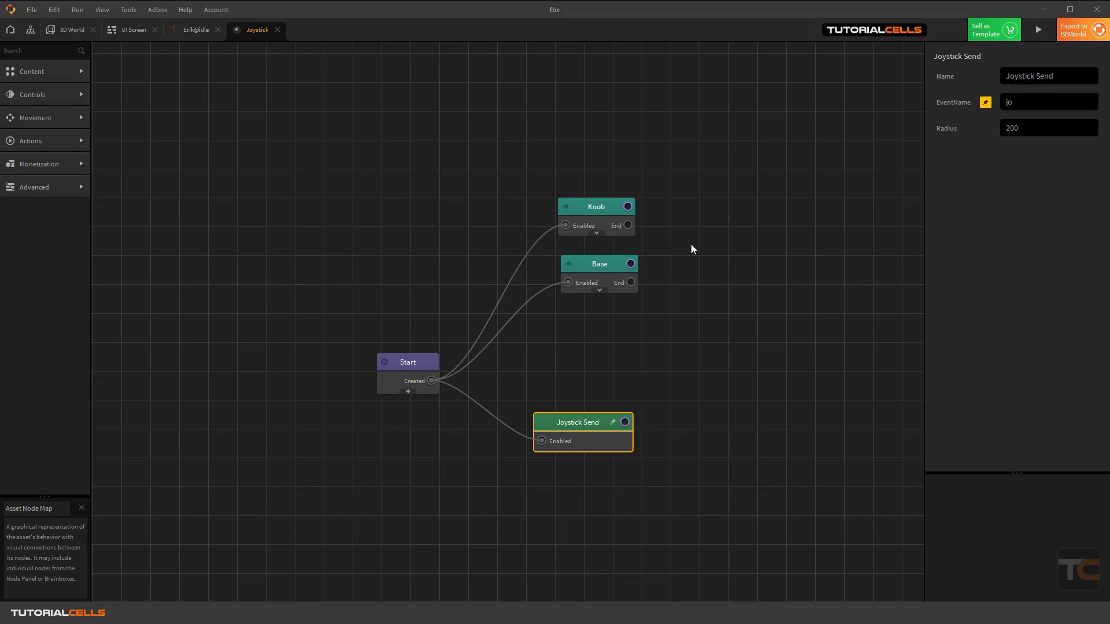
left_click(598, 264)
left_click(600, 209)
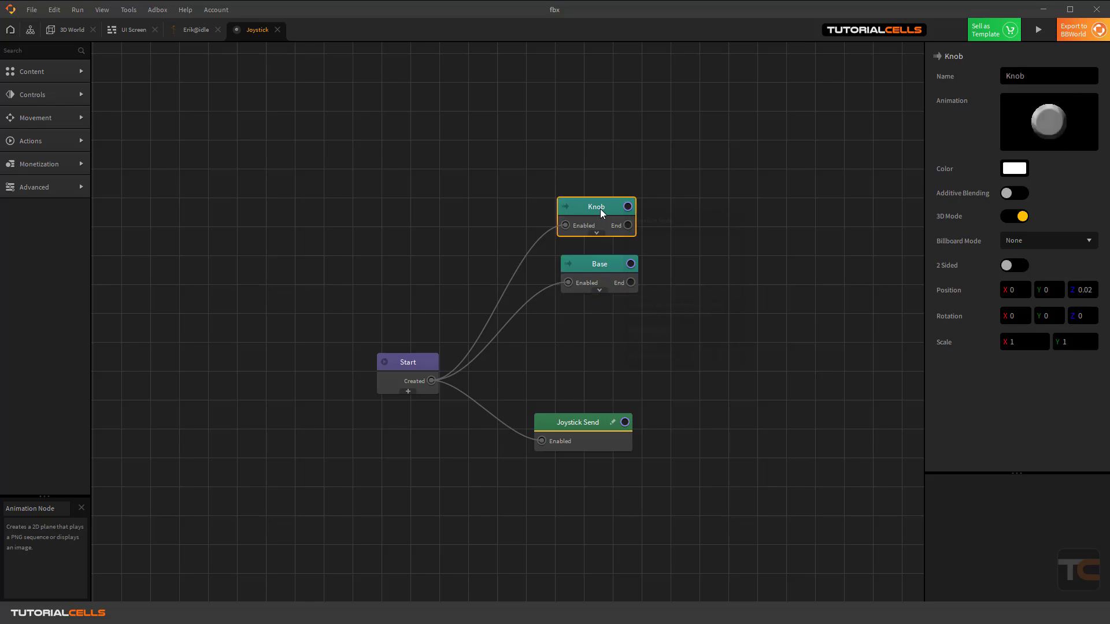
left_click(584, 268)
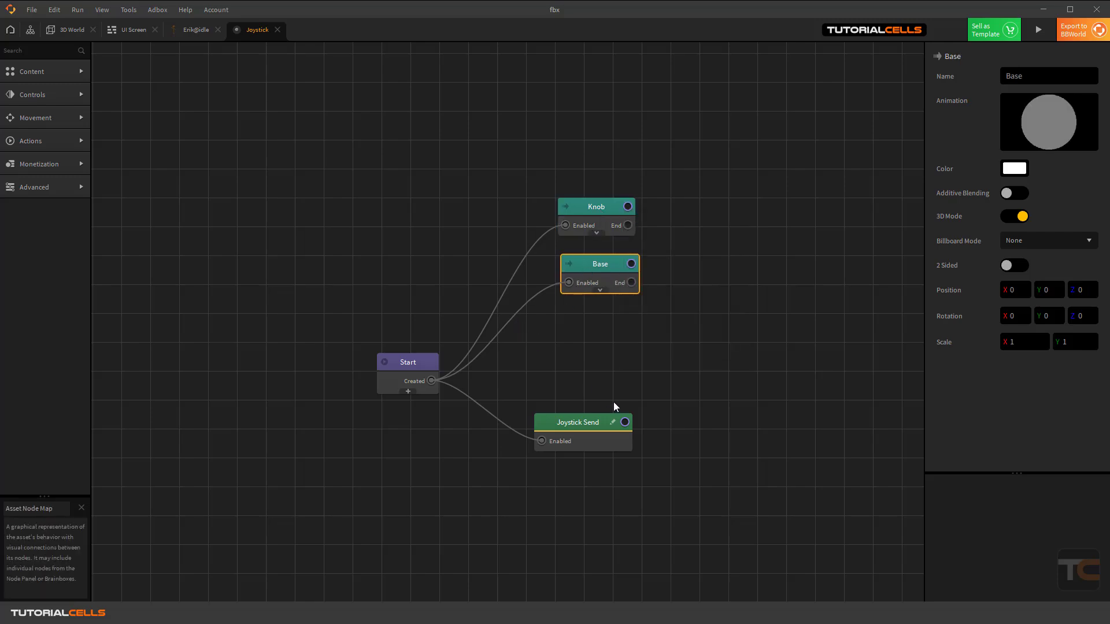
left_click_drag(584, 426, 597, 420)
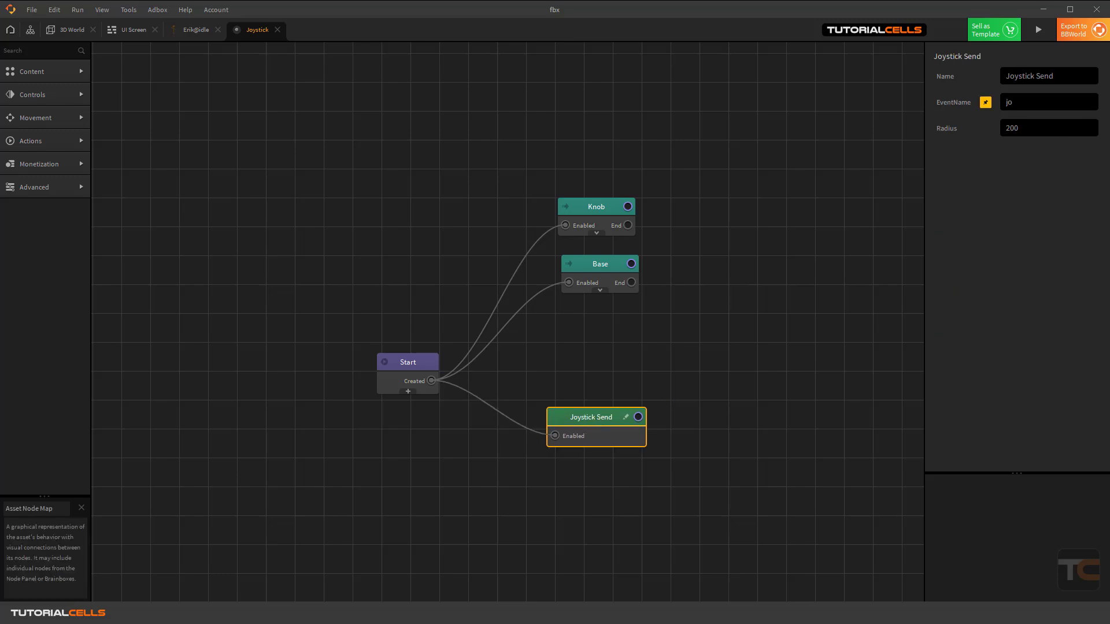
- Review the Receive Joystick node's settings and script in the Erik@idle node map, and close the script view
left_click(190, 29)
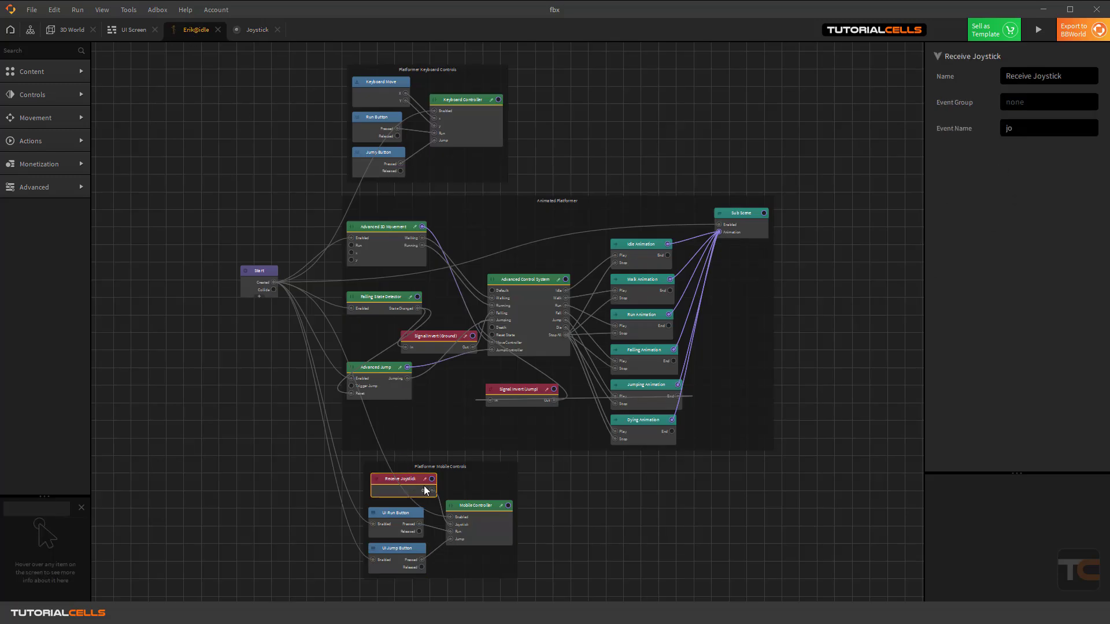
double_click(412, 478)
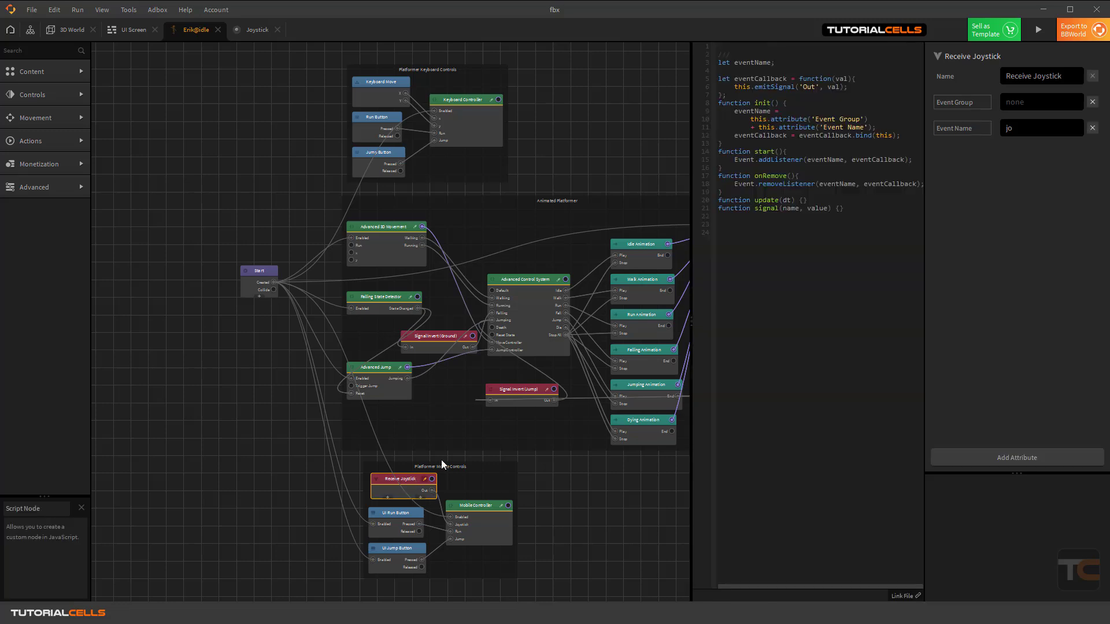
left_click(536, 483)
scroll(535, 484, "up", 5)
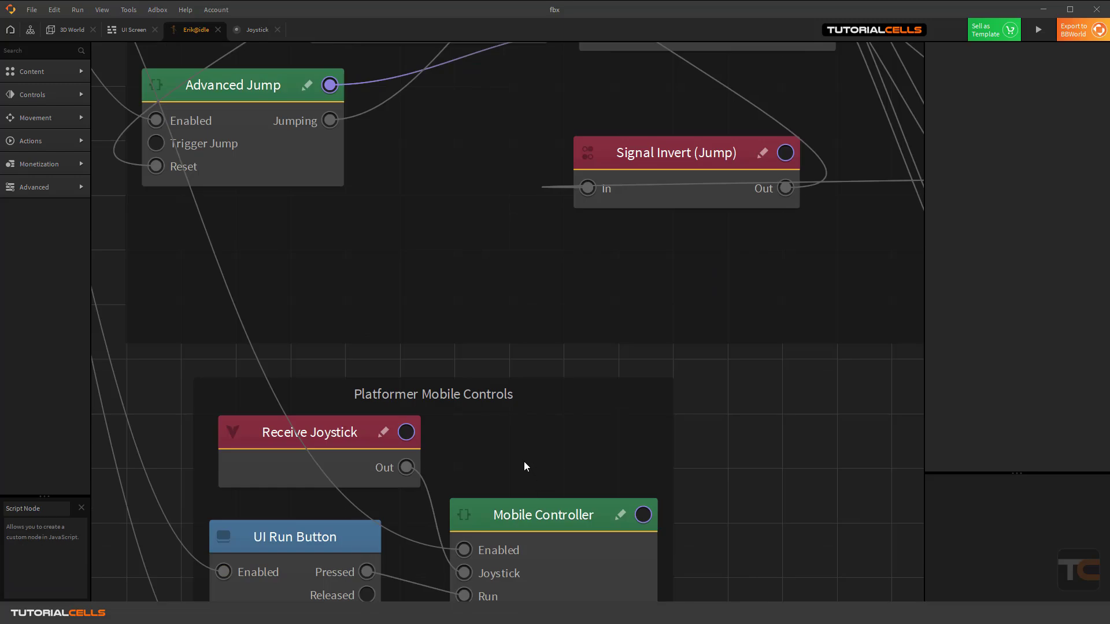
scroll(522, 462, "down", 4)
scroll(520, 463, "down", 1)
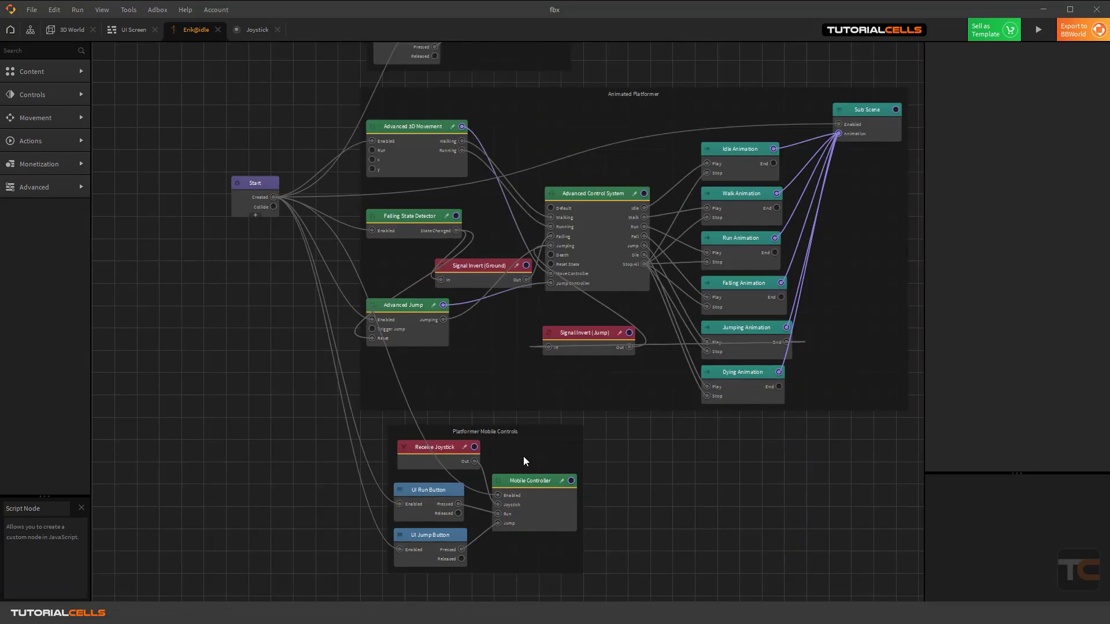
- Compare the EventName of the joystick on the UI screen with that of the Joystick Send node in its node map
left_click(121, 32)
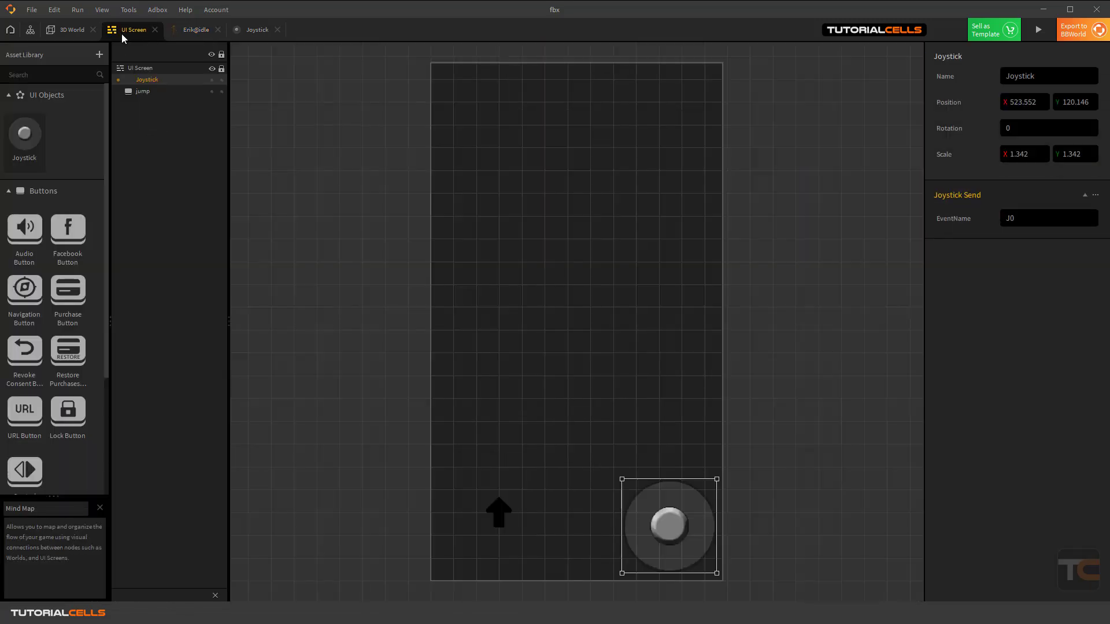
left_click_drag(670, 525, 667, 526)
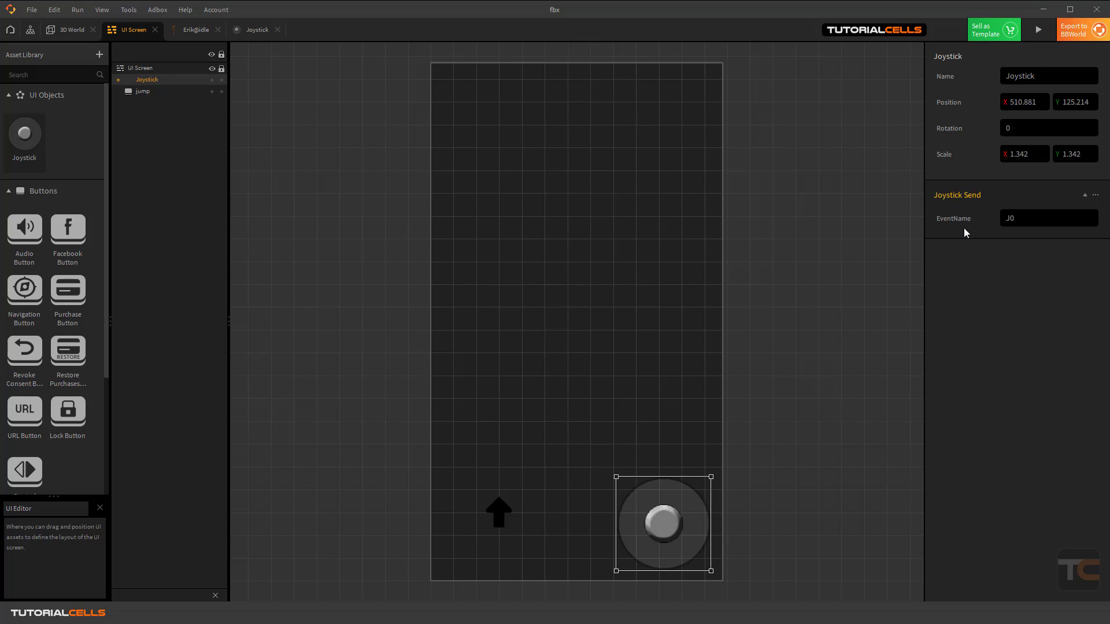
double_click(24, 134)
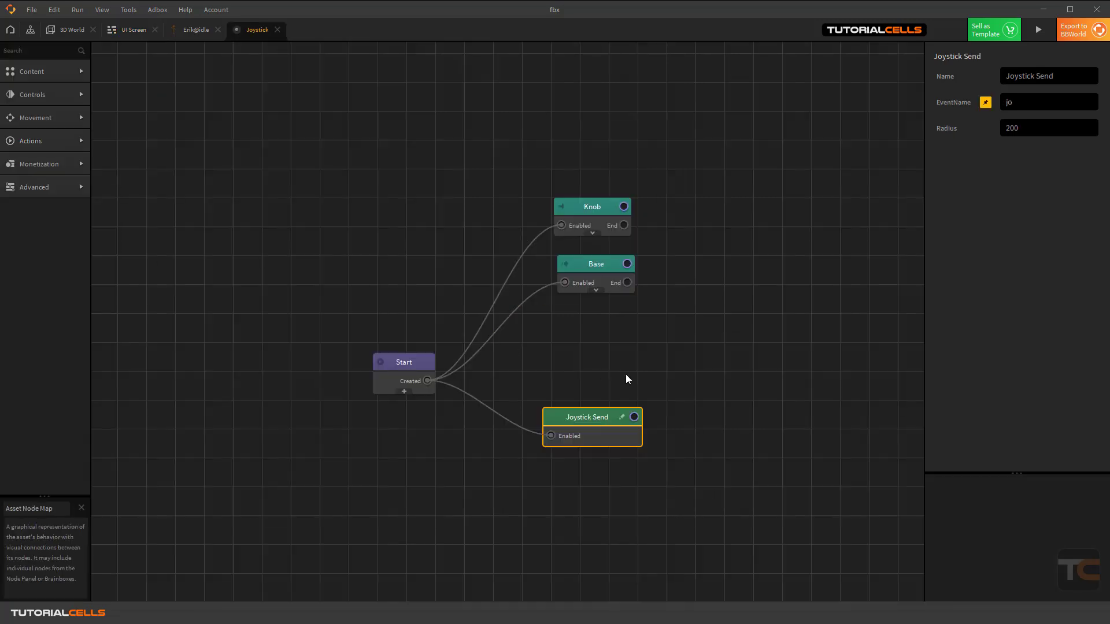
left_click_drag(590, 413, 601, 414)
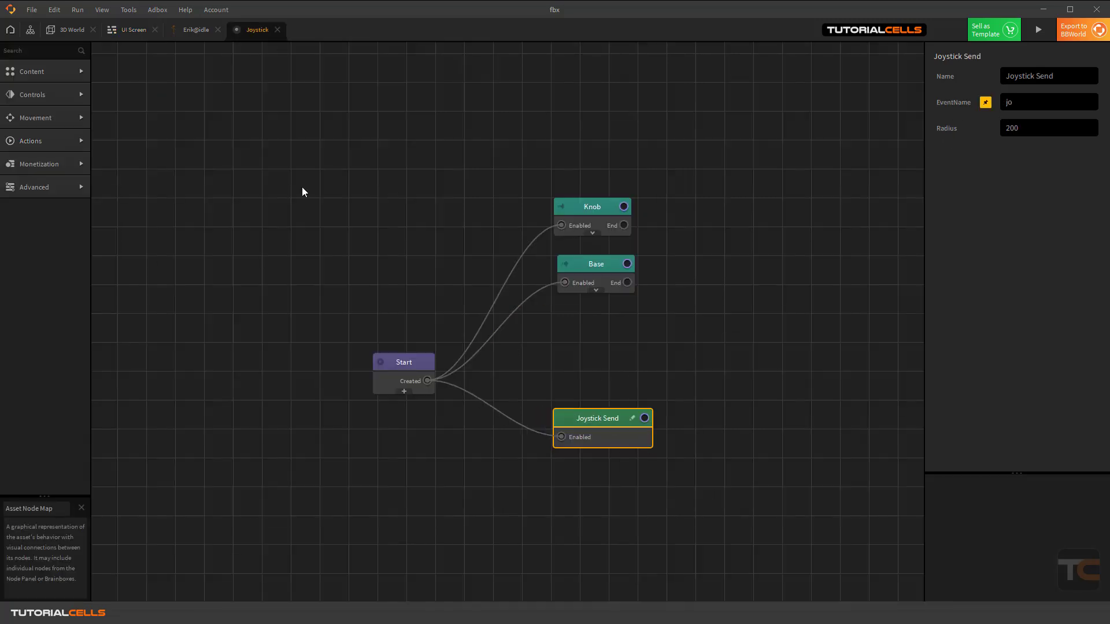
- Set the Joystick Send EventName of the UI screen's joystick to jo and adjust the joystick's position
left_click(134, 30)
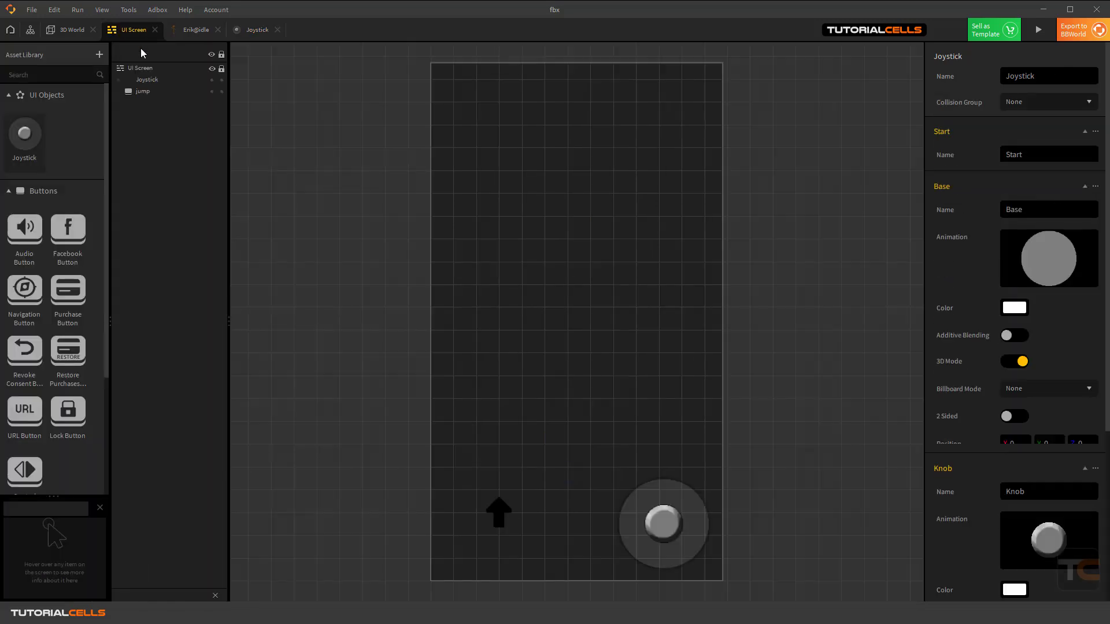
left_click(669, 525)
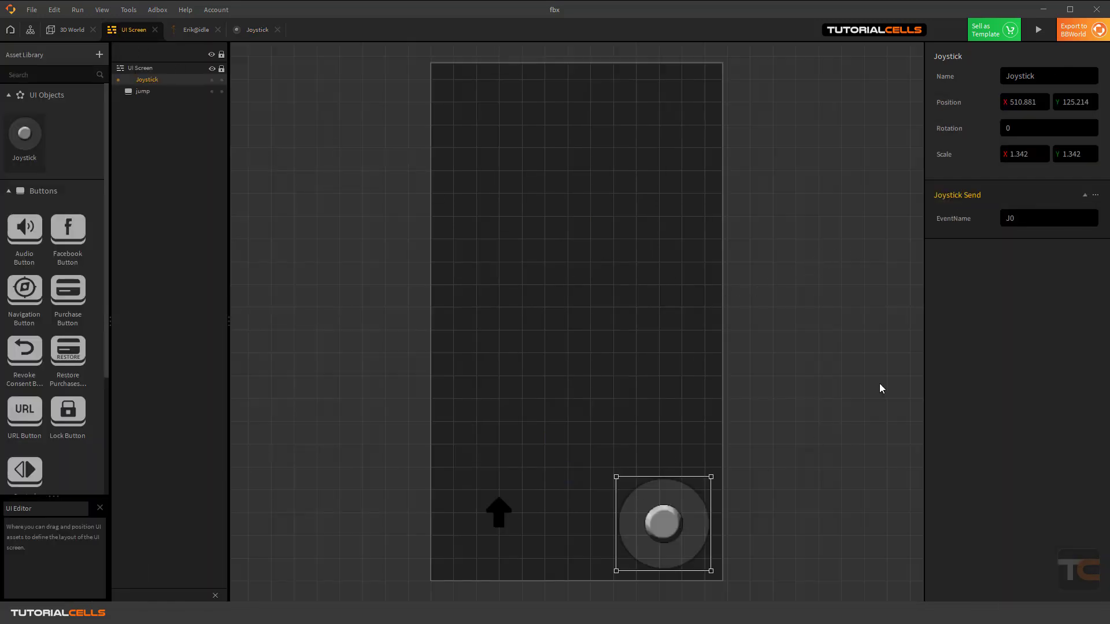
left_click(1023, 222)
type("jo")
key("Return")
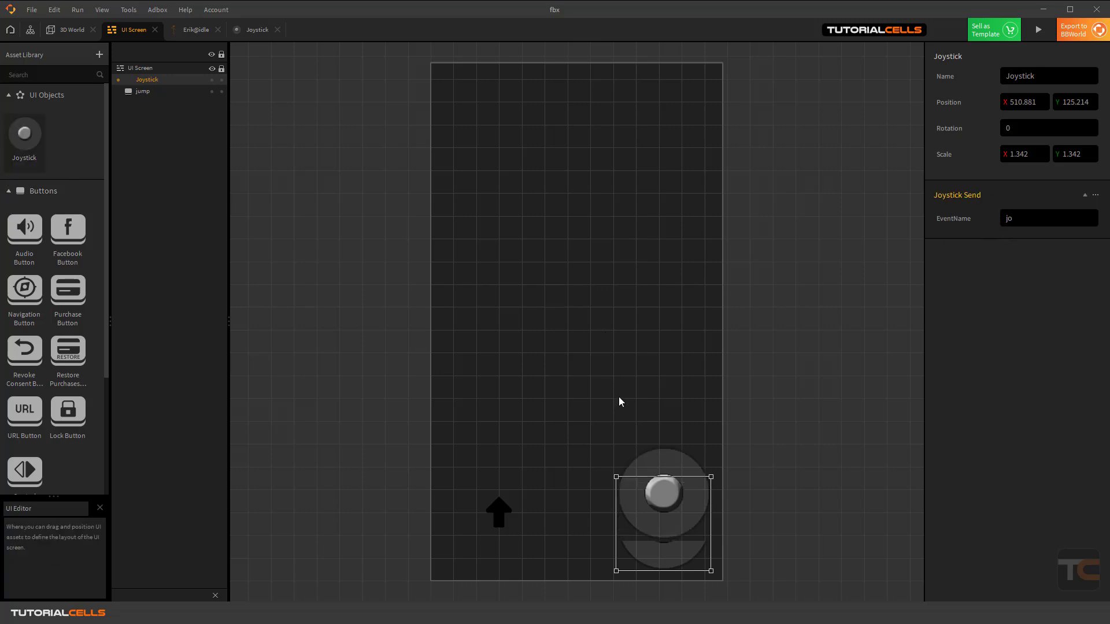
left_click_drag(660, 472, 662, 516)
key("ctrl+z")
left_click(1012, 225)
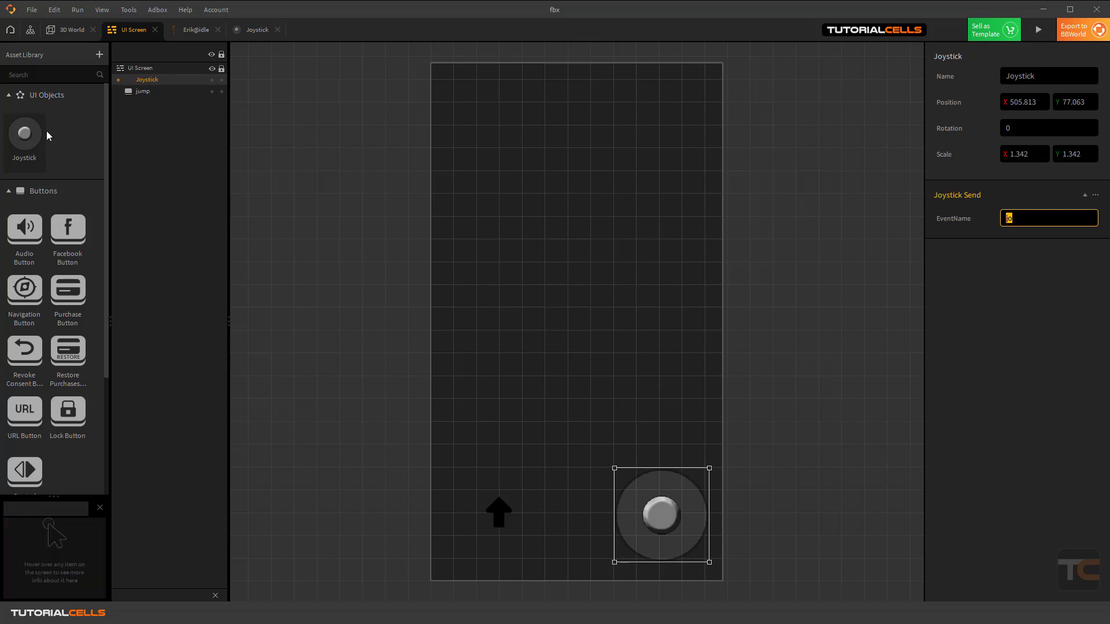
- Check the event names of the joystick's Joystick Send node and Erik@idle's Receive Joystick node against each other
left_click(191, 30)
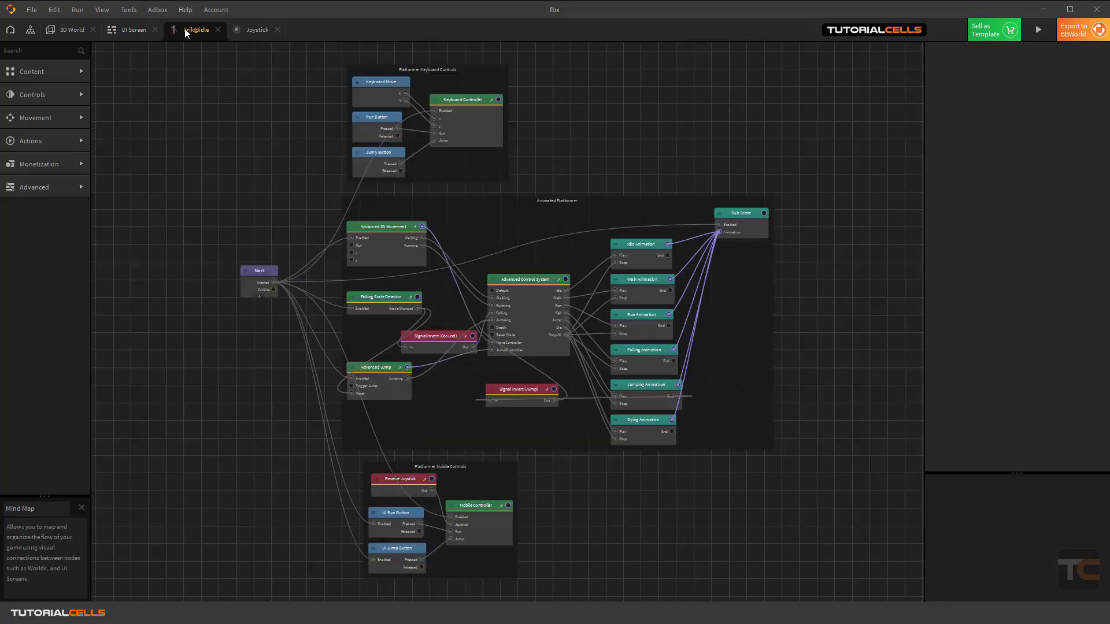
left_click(257, 30)
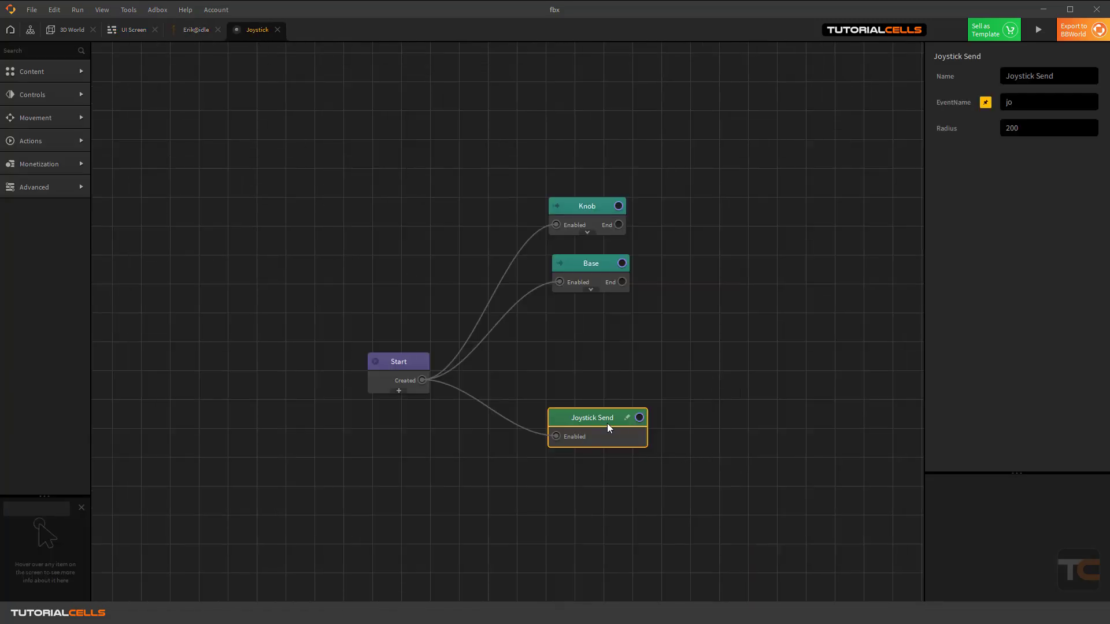
left_click_drag(606, 423, 632, 432)
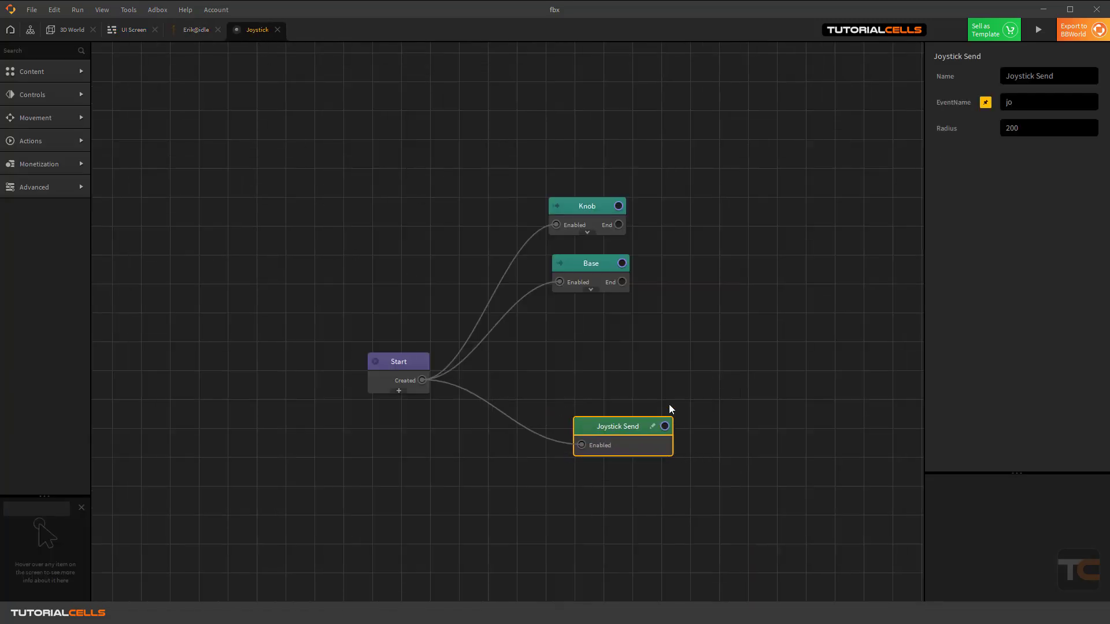
left_click(191, 29)
scroll(370, 441, "up", 5)
left_click(410, 439)
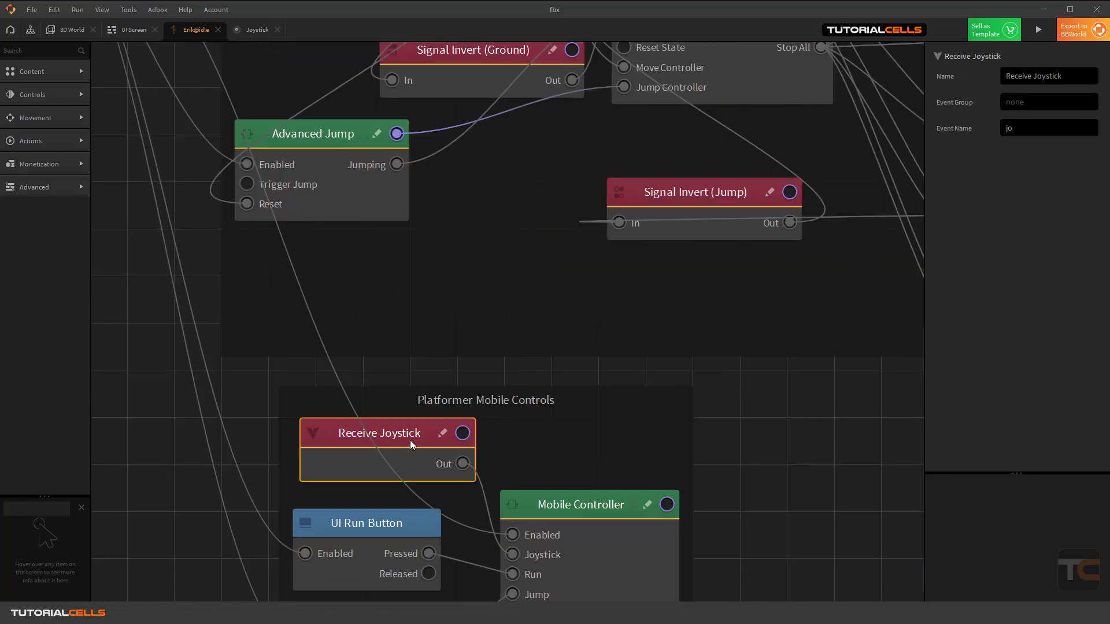
scroll(580, 453, "down", 2)
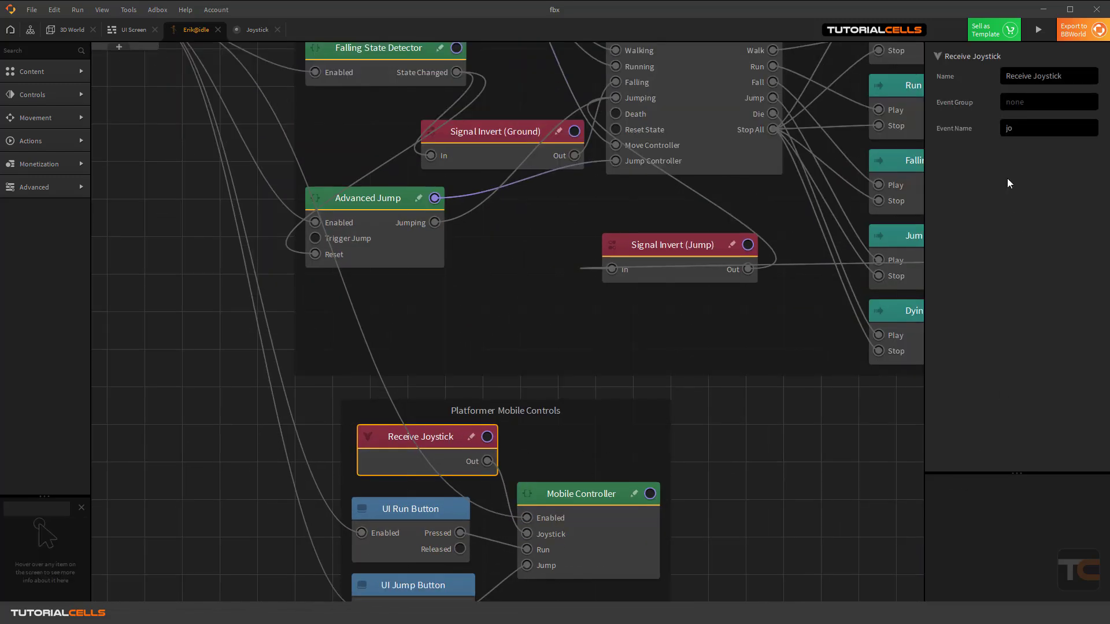
- Run the game preview, test steering the character with the joystick, and close the preview
left_click(1038, 29)
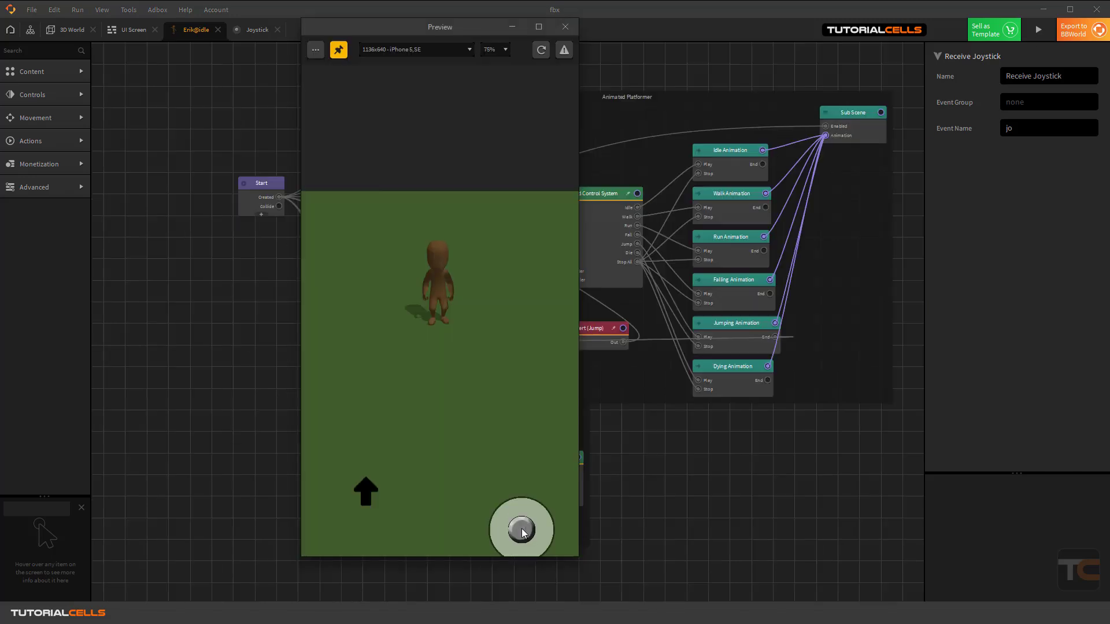
left_click_drag(521, 529, 500, 543)
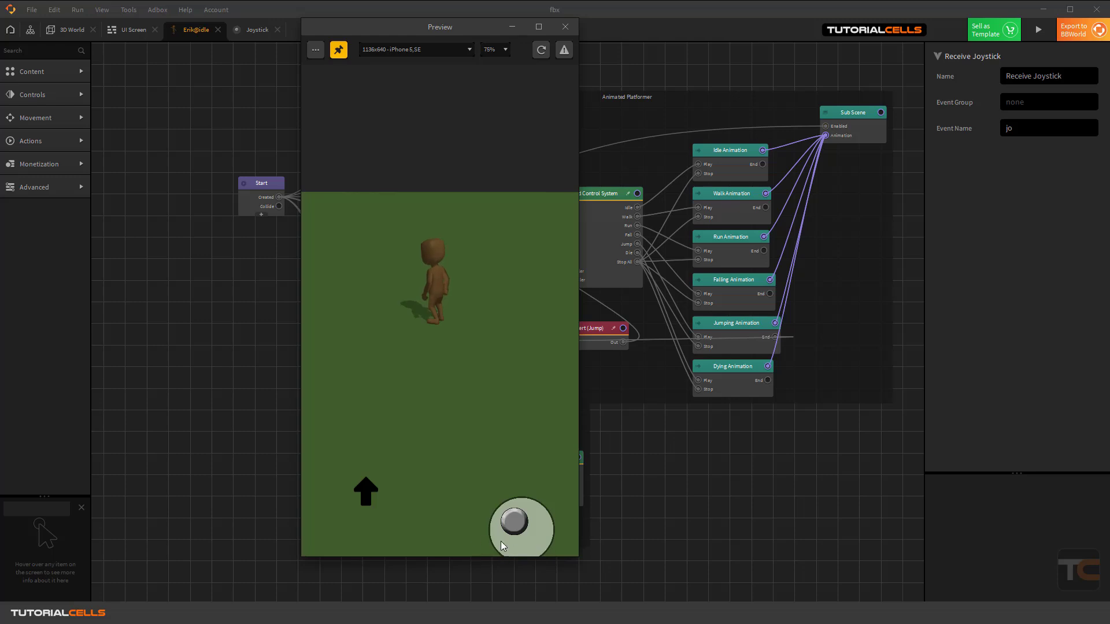
left_click(565, 27)
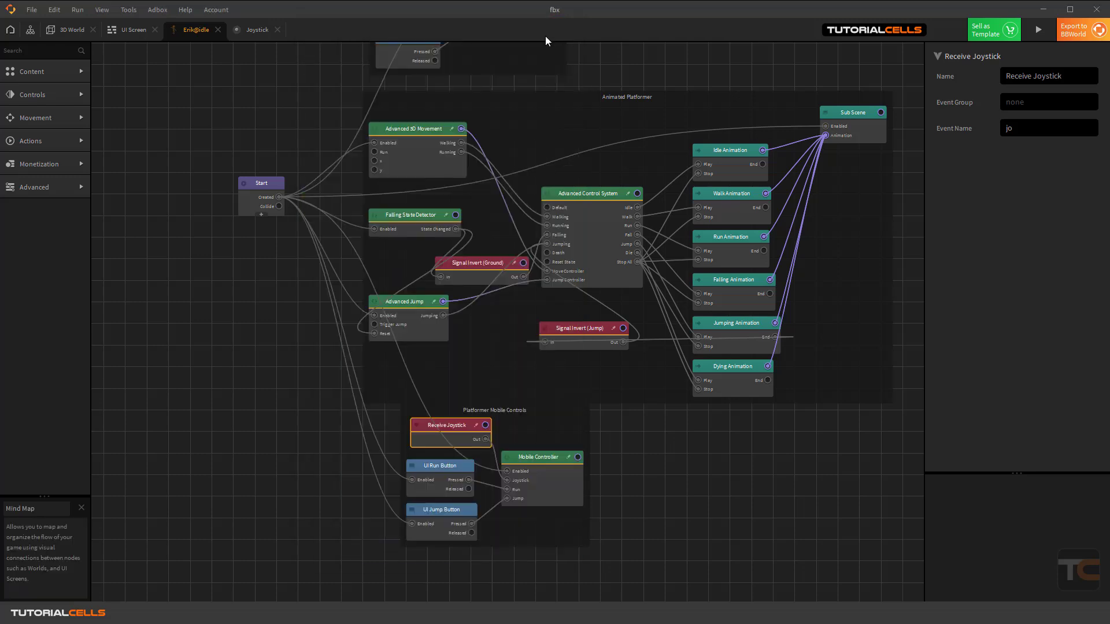
- Move the UI screen joystick up to about X 502, Y 167, and test the joystick and jump button in the preview
left_click(130, 30)
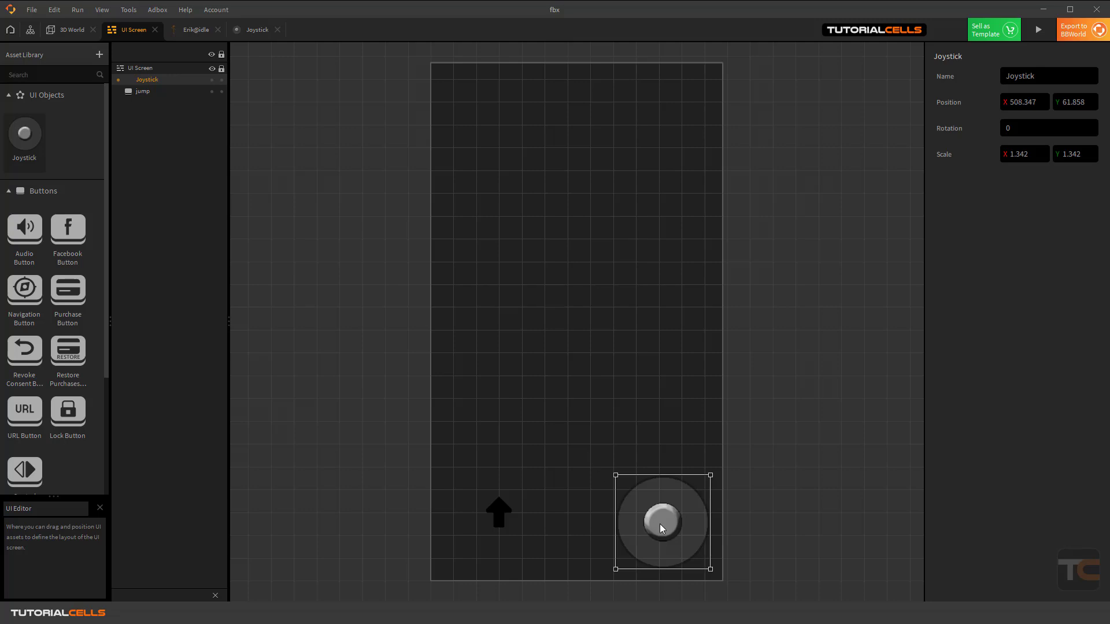
left_click_drag(661, 524, 666, 526)
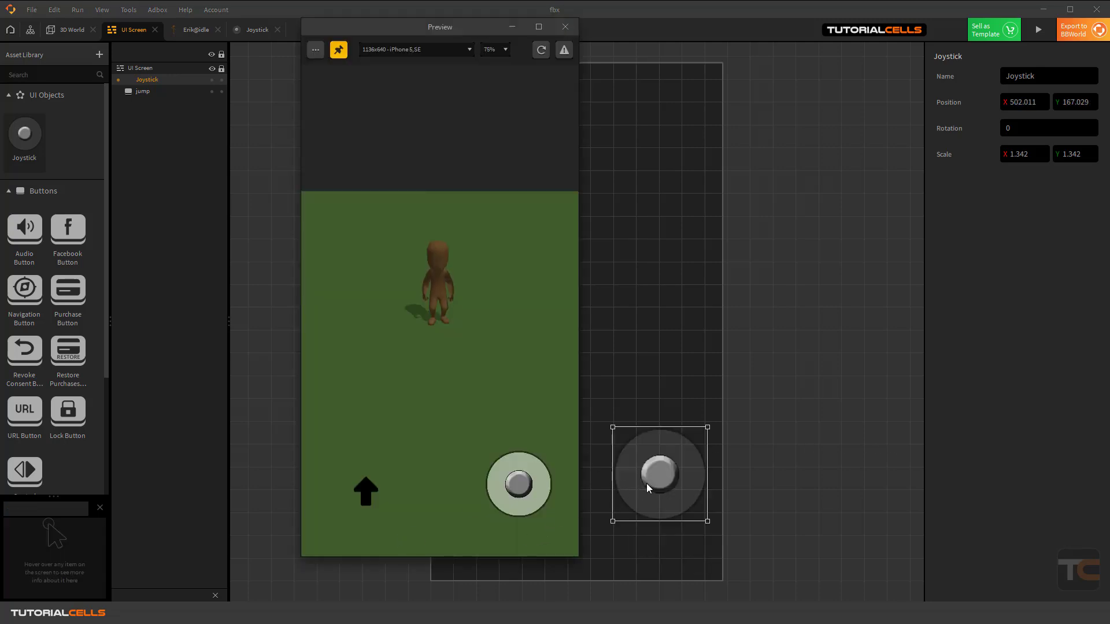
mouse_move(519, 486)
left_mouse_down()
mouse_move(508, 474)
mouse_move(535, 483)
mouse_move(515, 495)
mouse_move(498, 485)
mouse_move(527, 470)
mouse_move(502, 498)
mouse_move(521, 478)
mouse_move(500, 489)
mouse_move(526, 493)
mouse_move(509, 475)
mouse_move(519, 478)
mouse_move(514, 503)
mouse_move(530, 496)
mouse_move(511, 484)
mouse_move(520, 495)
mouse_move(537, 474)
mouse_move(505, 486)
mouse_move(529, 487)
left_mouse_up()
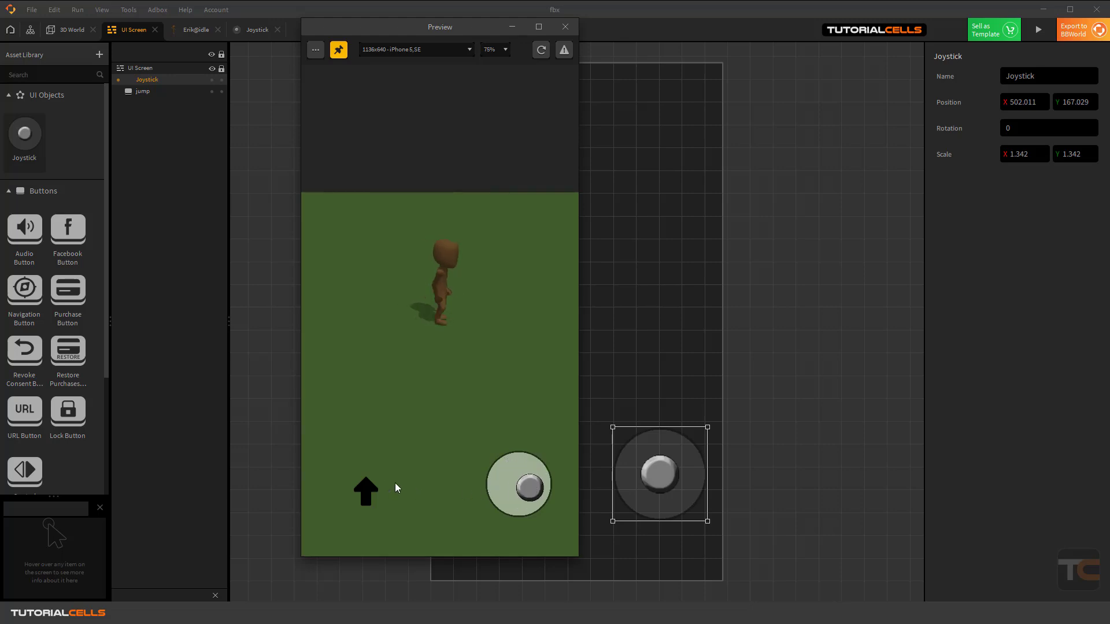
left_click(369, 488)
left_click(25, 138)
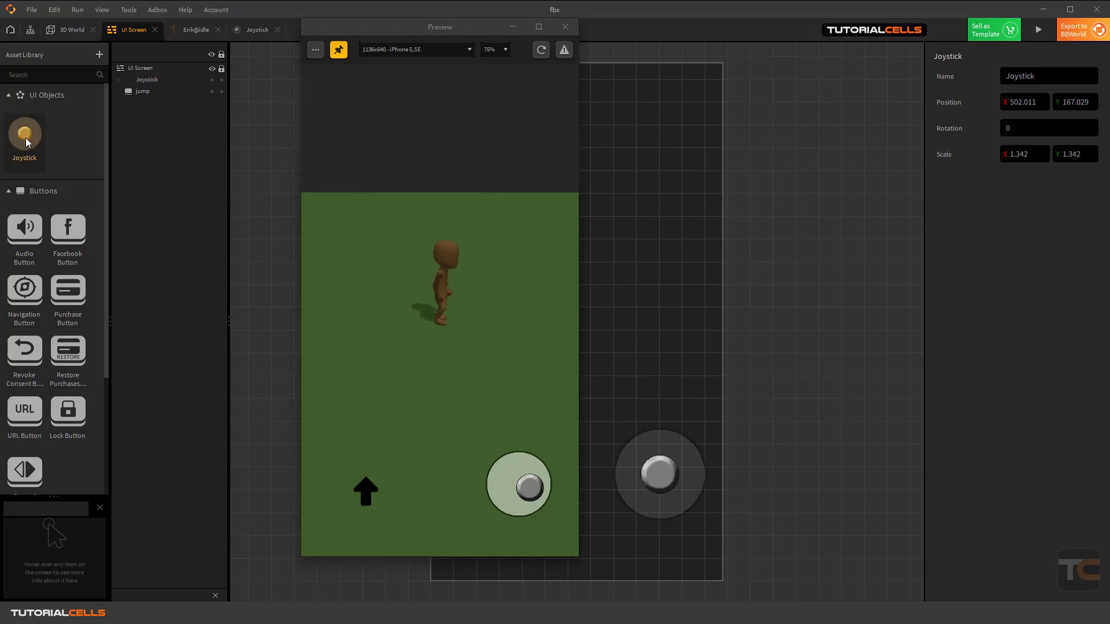
left_click(565, 27)
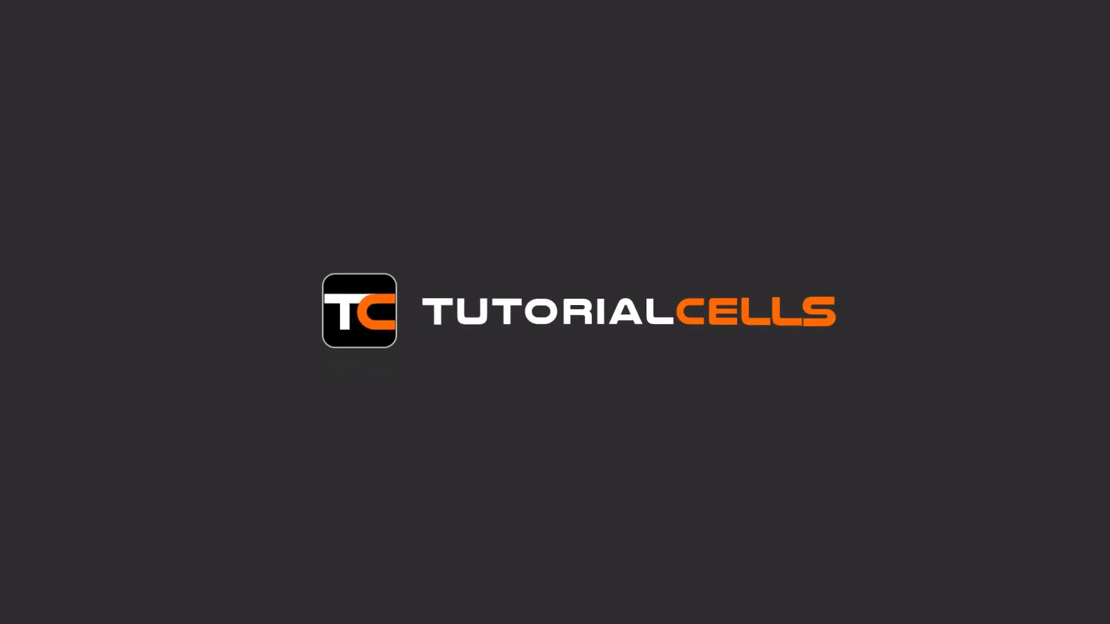